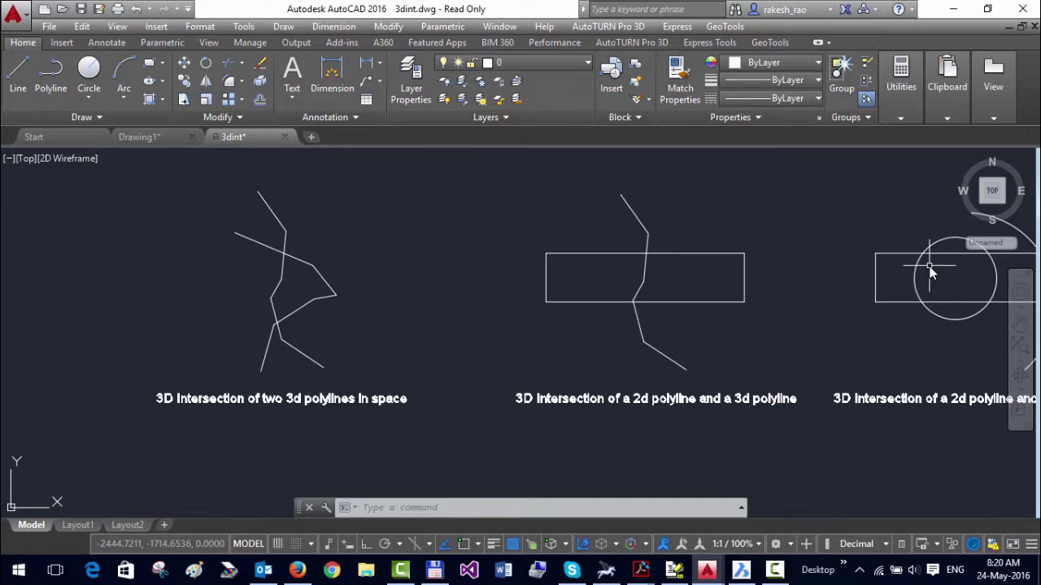
Find the 3D intersections of the two crossing 3D polylines, creating points joined by 3D lines.
click(727, 27)
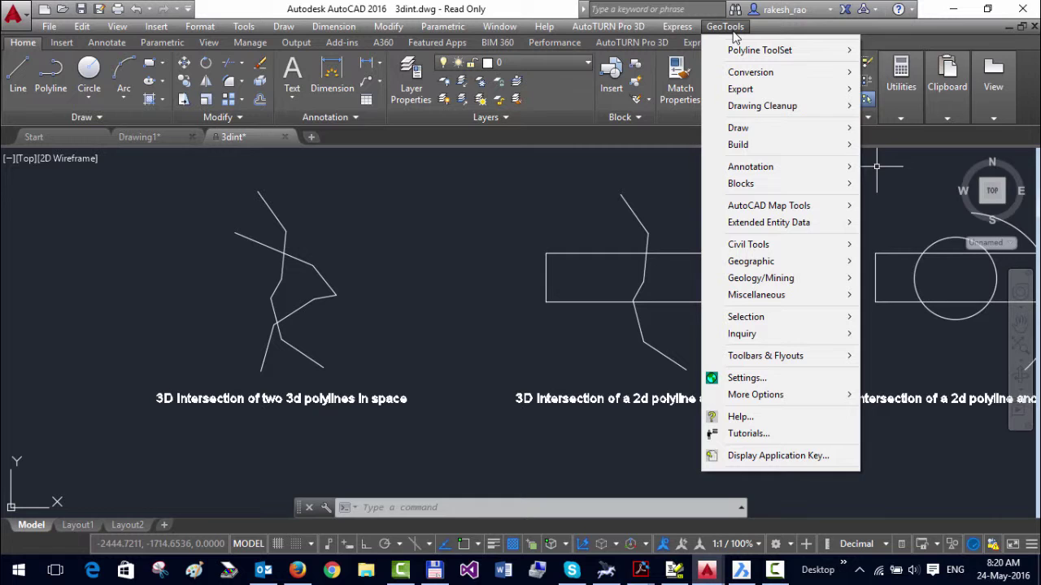
mouse_move(757, 50)
mouse_move(913, 126)
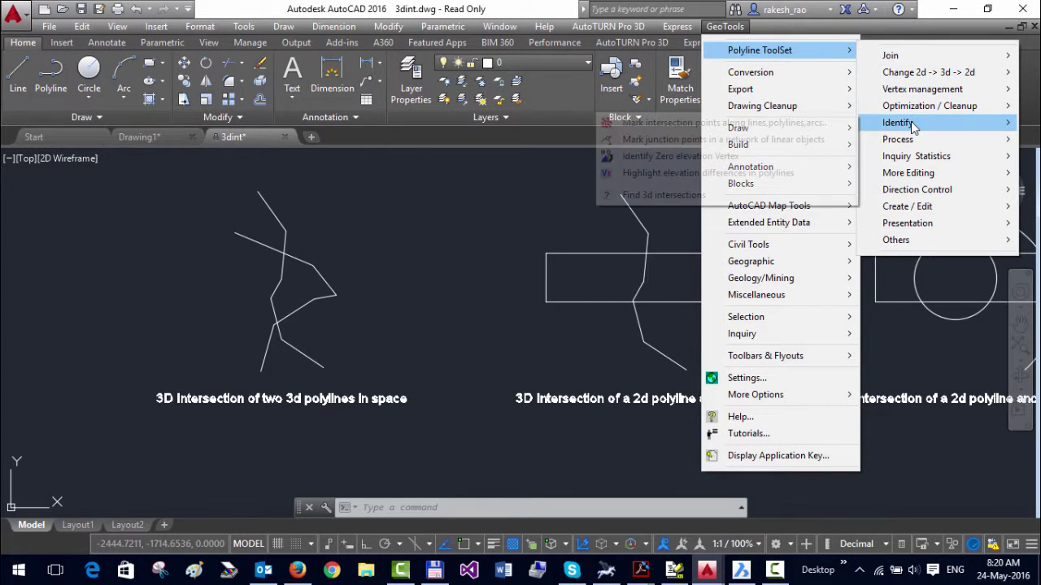
click(664, 195)
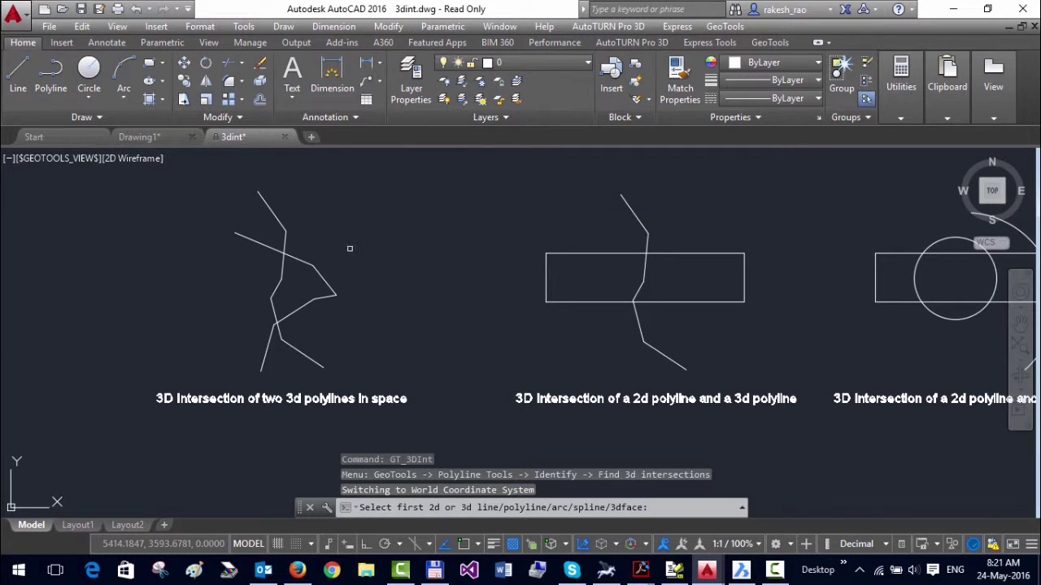
click(279, 278)
click(301, 259)
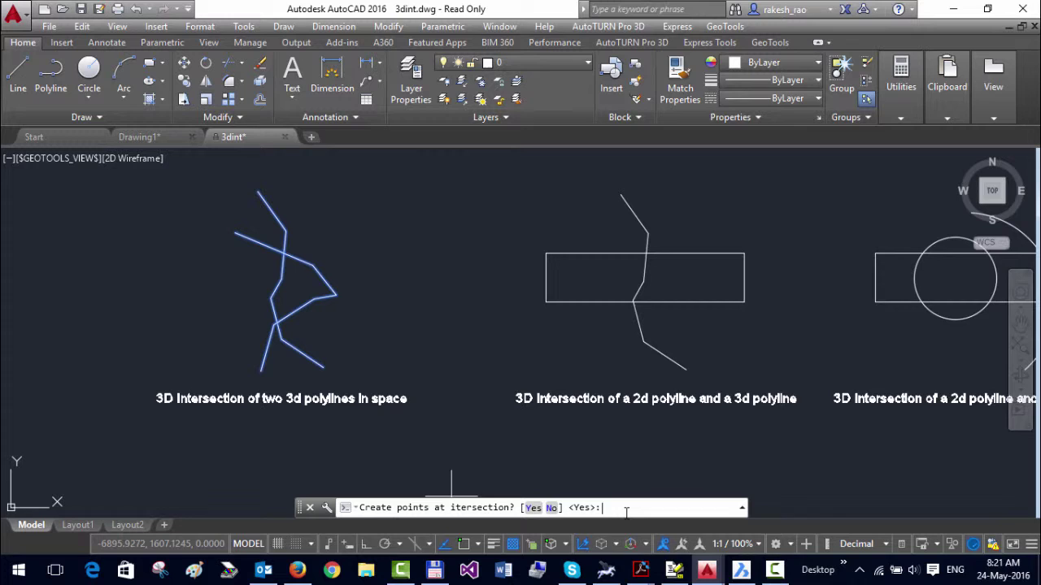
key(Return)
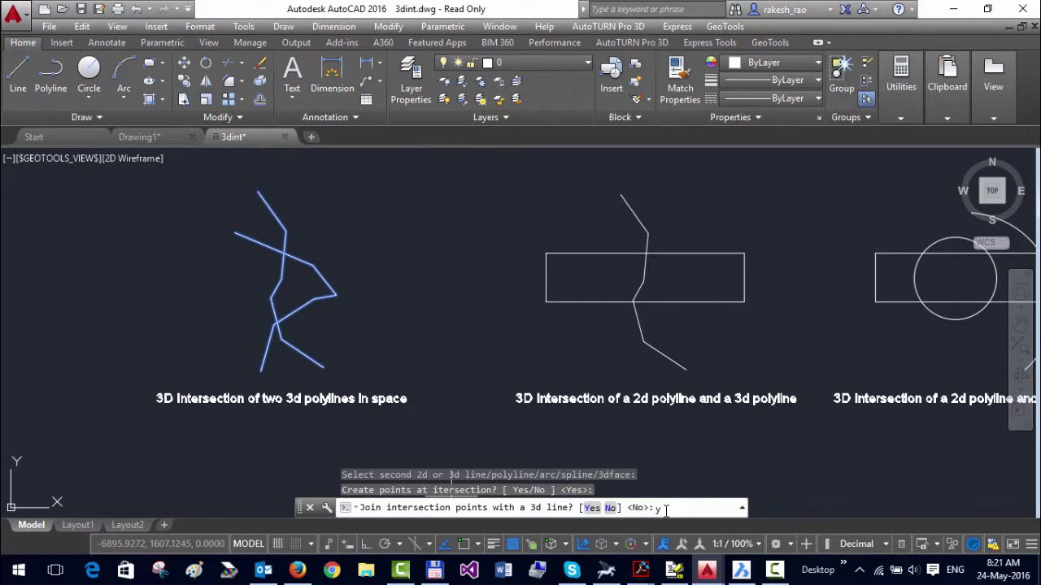
text(y)
key(Return)
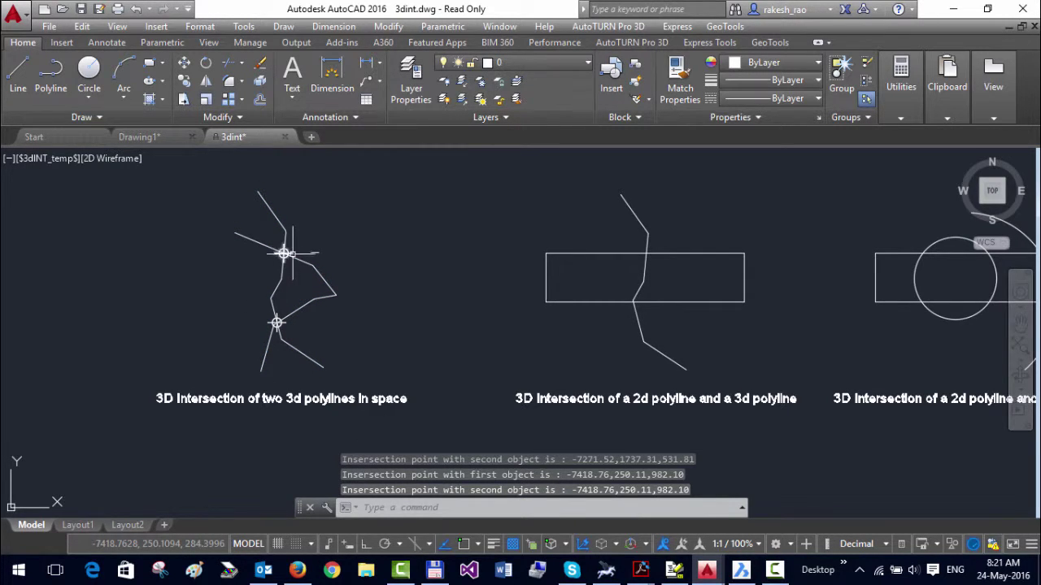
Orbit and zoom with the SteeringWheels into a tilted 3D view showing the vertical joining lines.
click(117, 26)
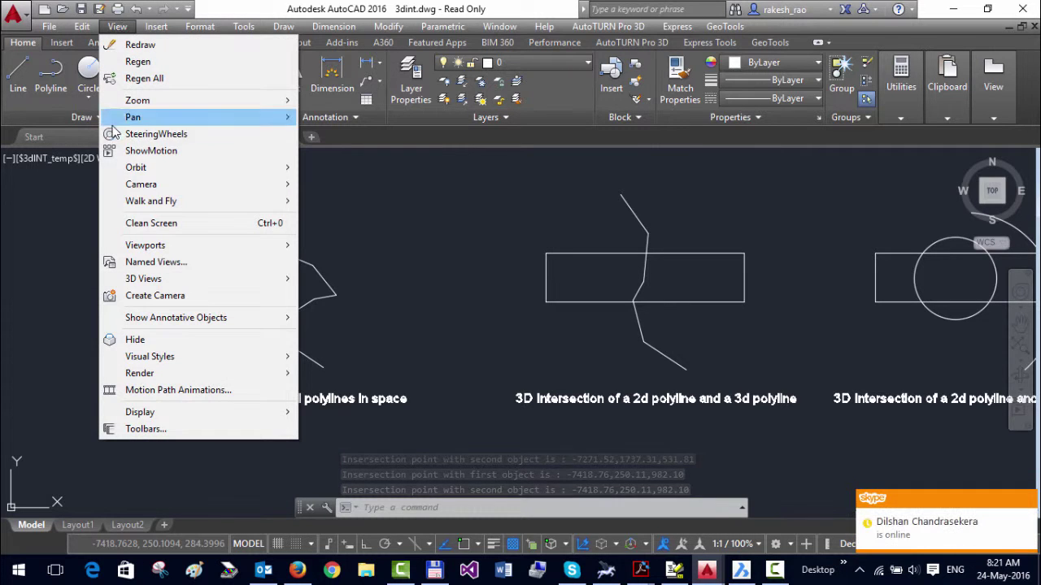
click(150, 133)
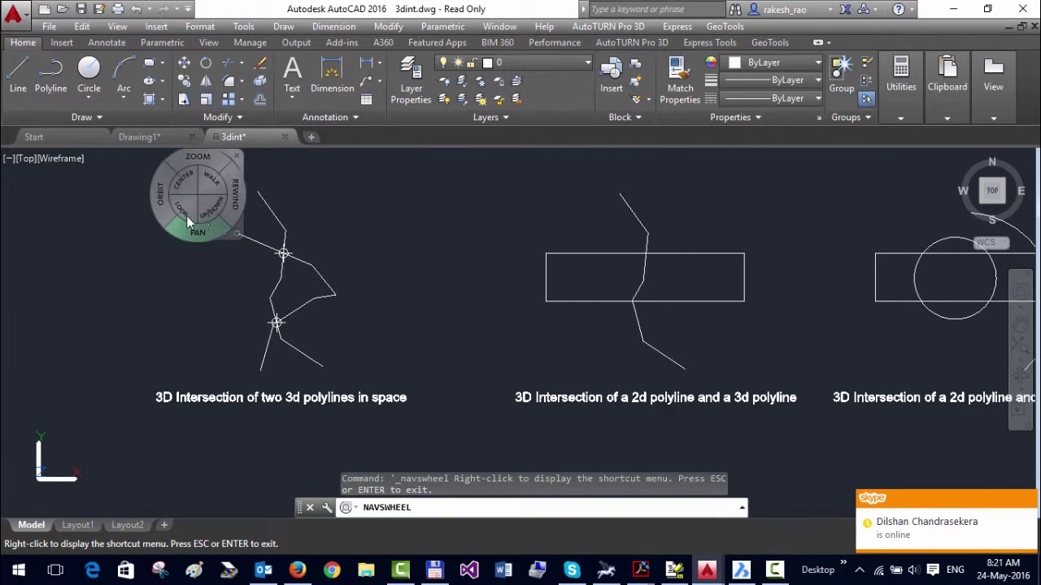
drag(163, 194, 195, 488)
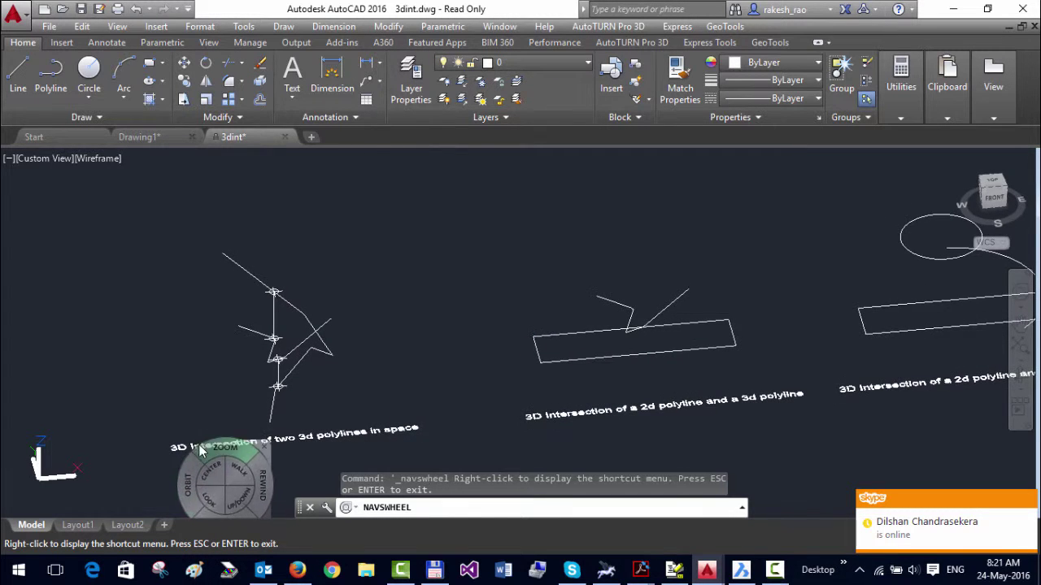
drag(204, 446, 273, 382)
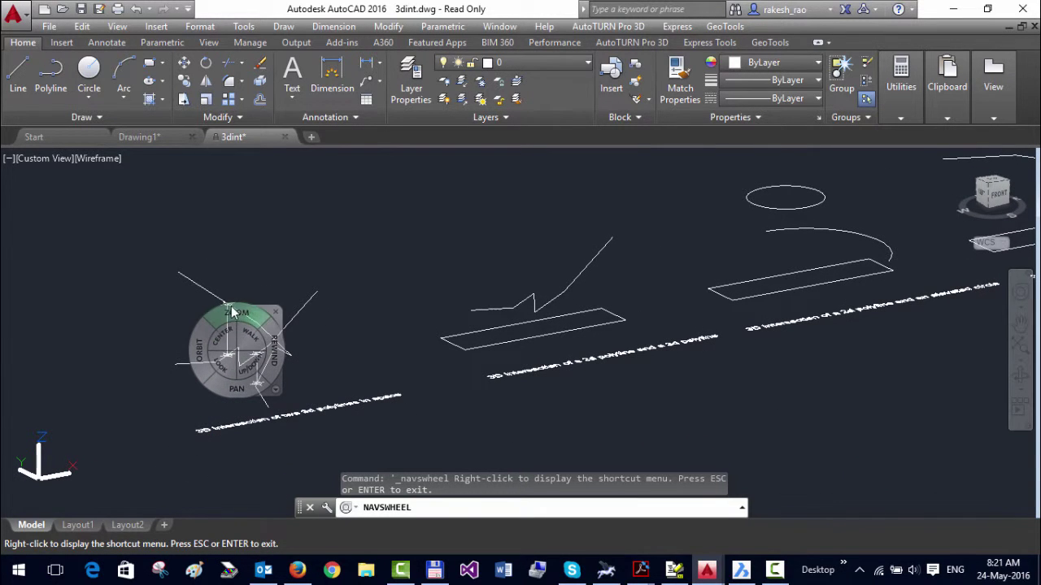
click(279, 316)
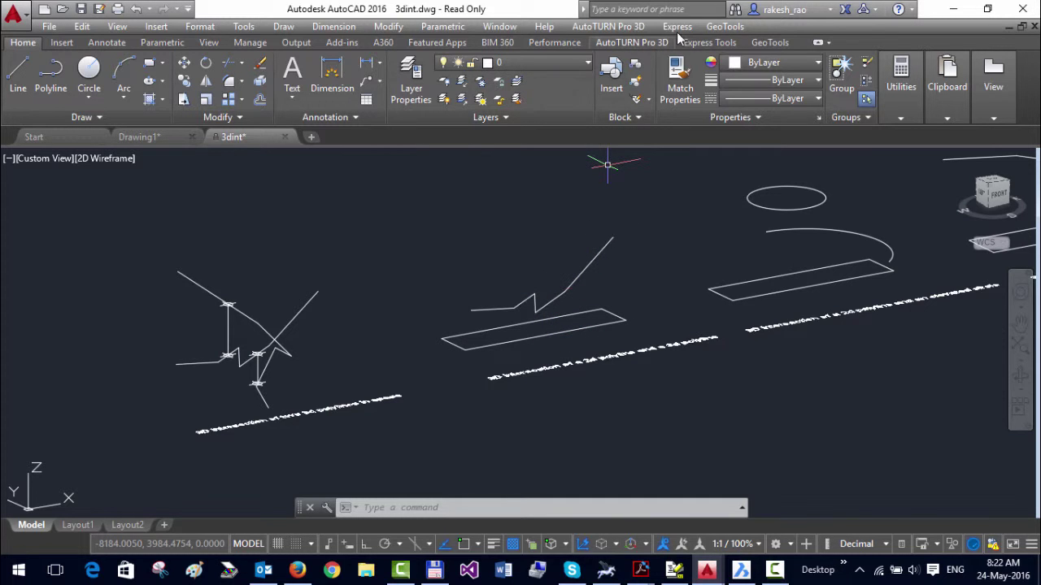
Find the intersections of the 3D polyline with the rectangular 2D polyline, accepting default points and joins.
click(717, 29)
mouse_move(773, 50)
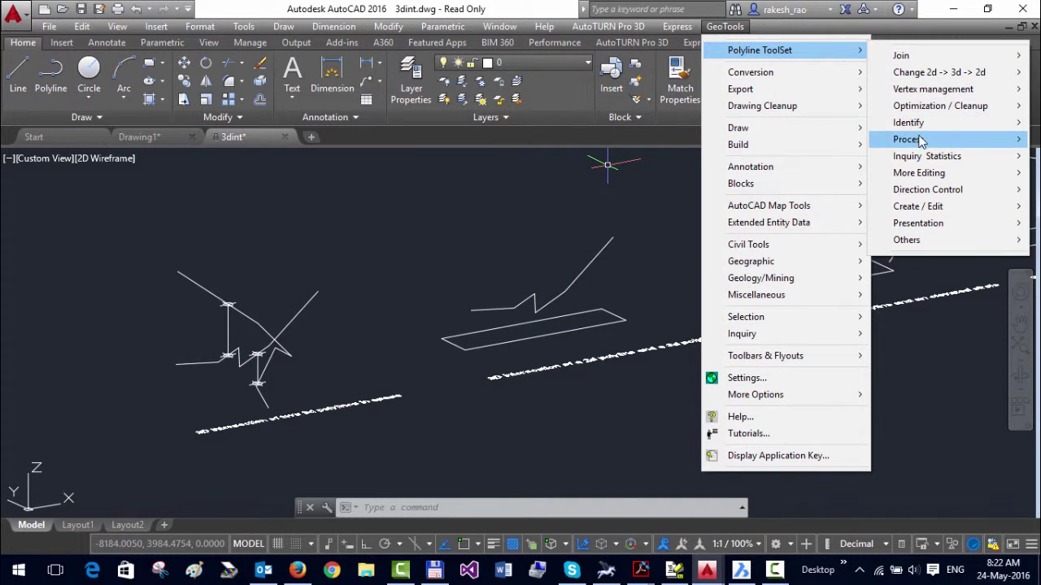
mouse_move(920, 130)
click(674, 194)
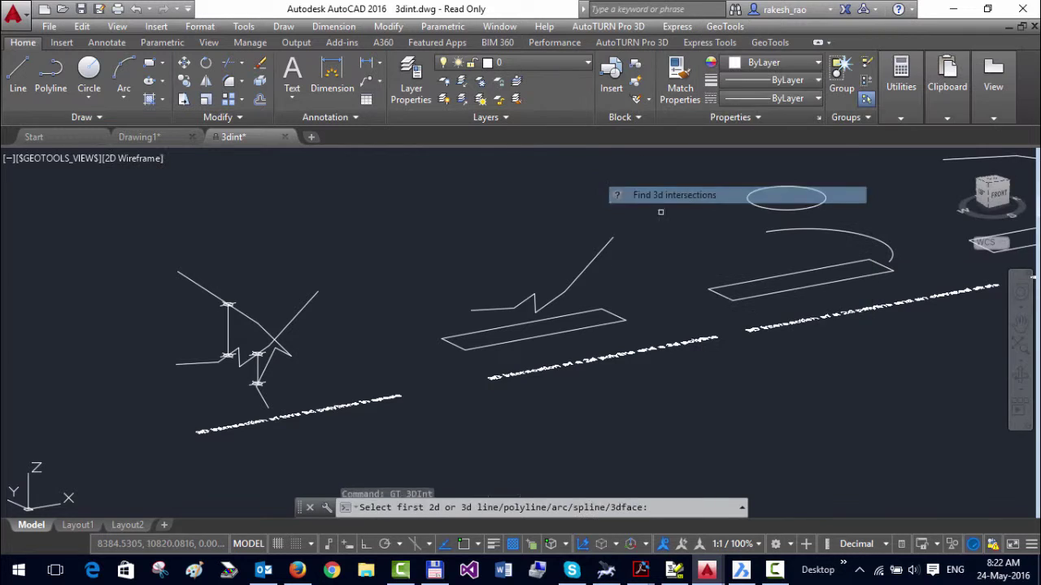
click(562, 289)
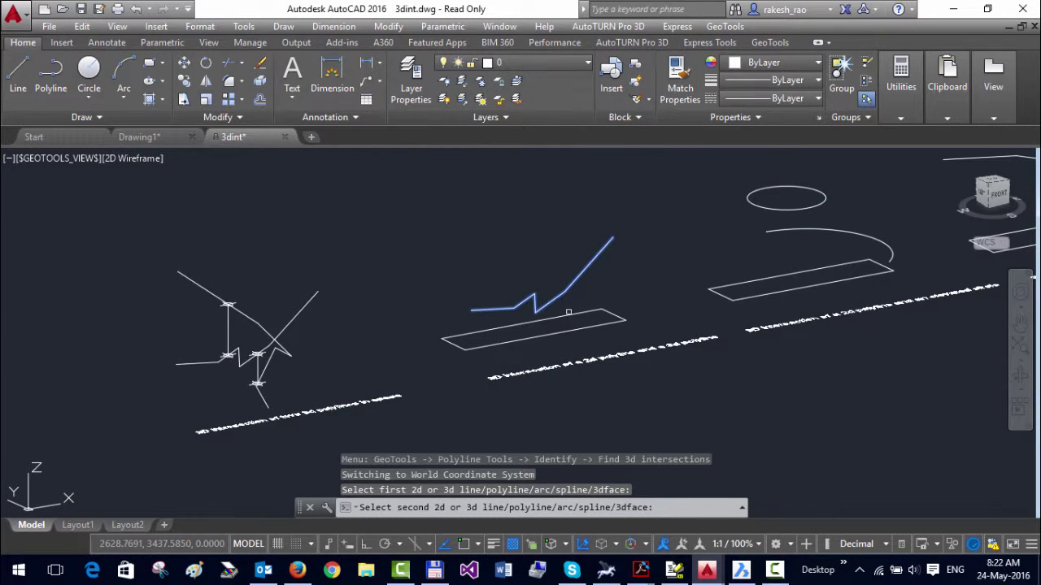
click(570, 315)
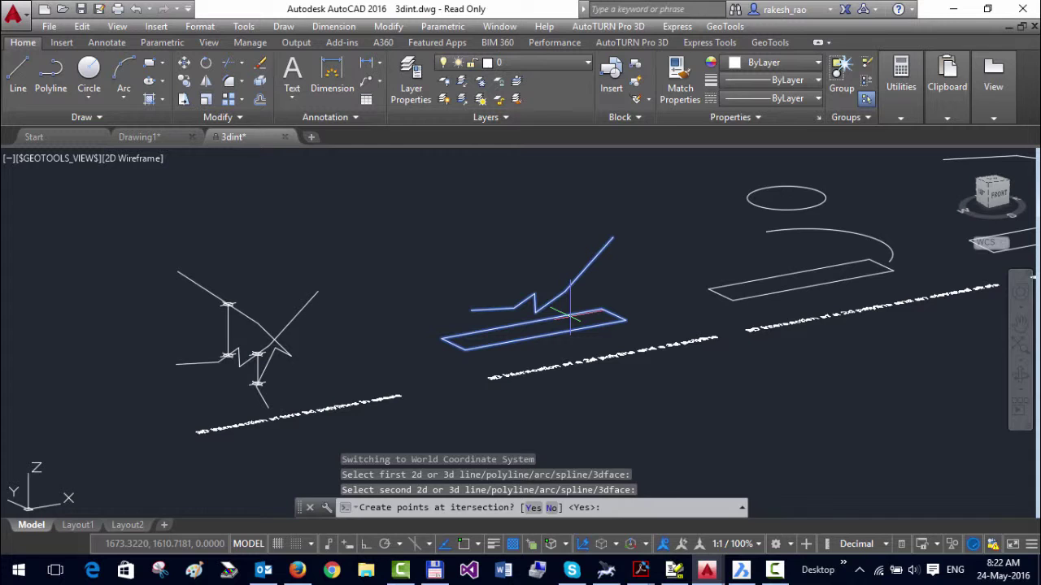
key(Return)
key(Return)
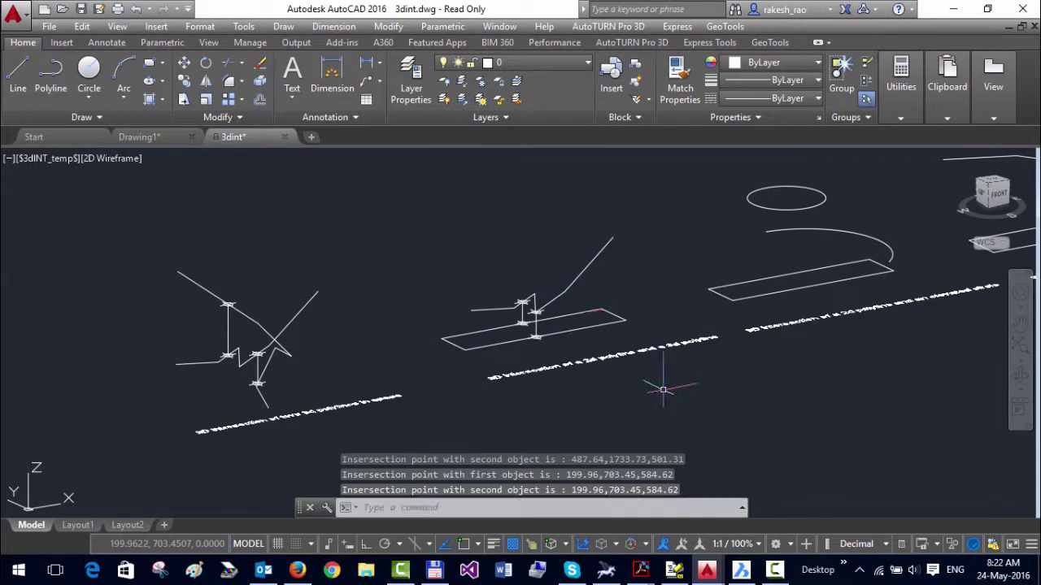
Zoom to inspect the new points, then pan toward the elevated circle example.
scroll(528, 340, up, 5)
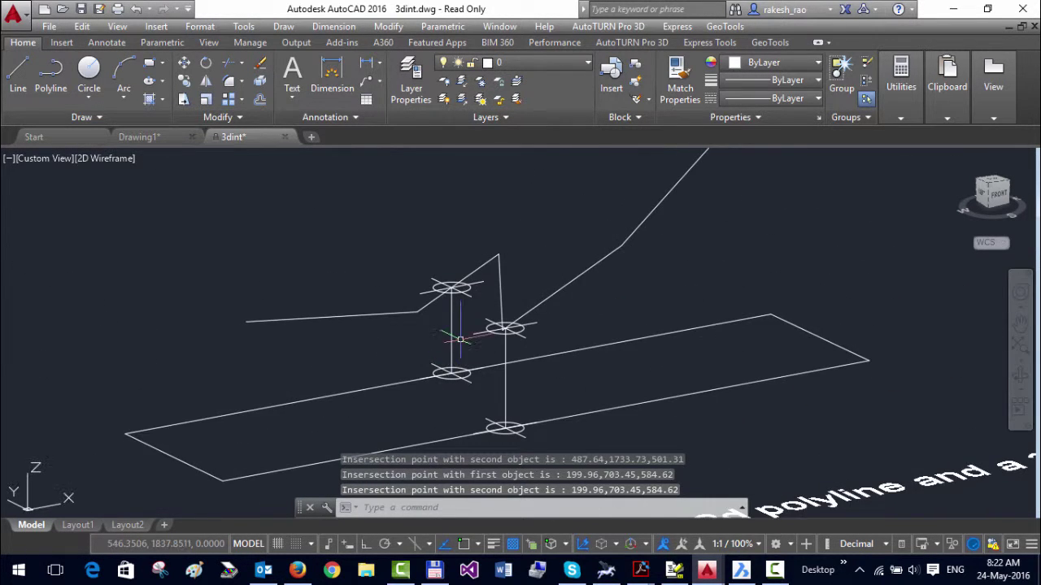
scroll(461, 340, down, 3)
scroll(461, 340, up, 3)
scroll(816, 294, up, 3)
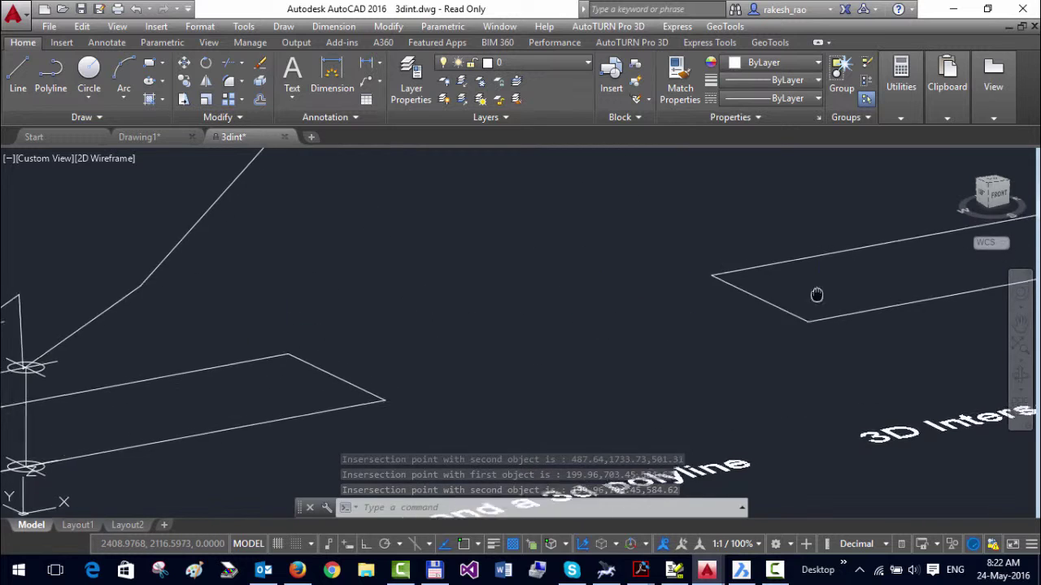
scroll(816, 294, down, 3)
middle_drag(476, 348, 441, 372)
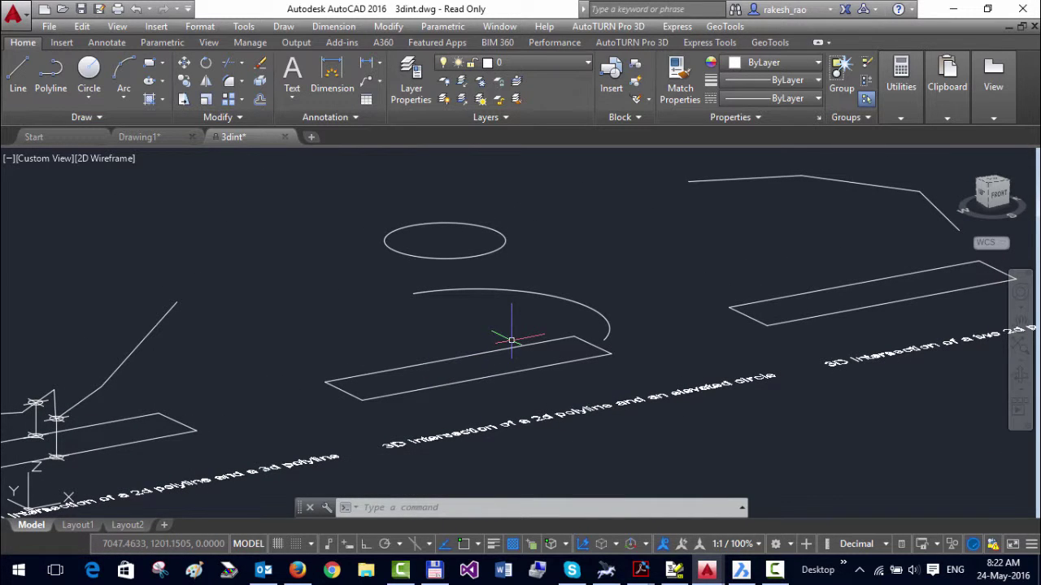
Mark the rectangle's intersections with the elevated arc, joined by vertical 3D lines.
key(Escape)
key(Escape)
key(Escape)
click(724, 26)
mouse_move(780, 49)
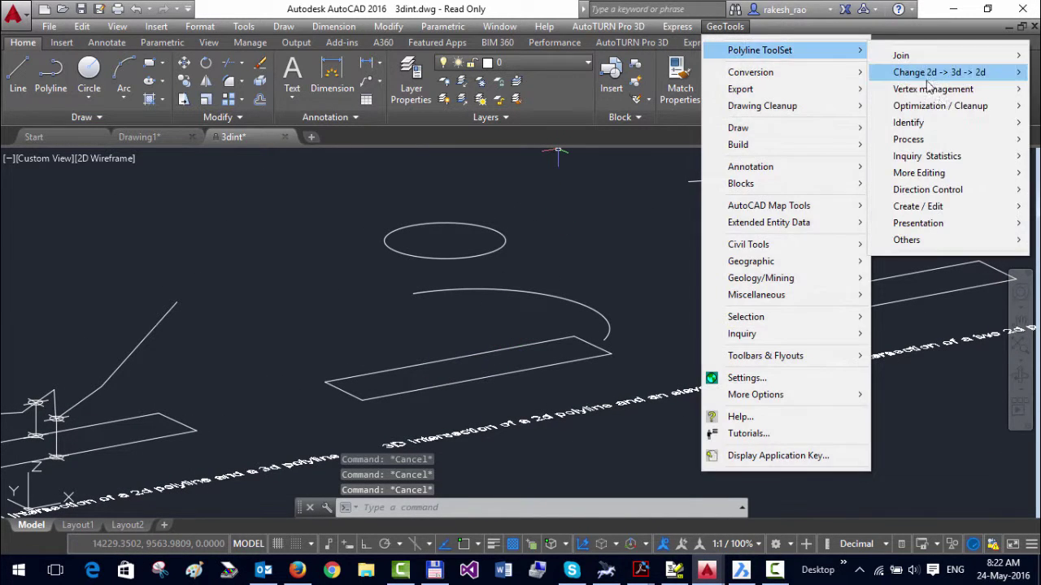
mouse_move(911, 124)
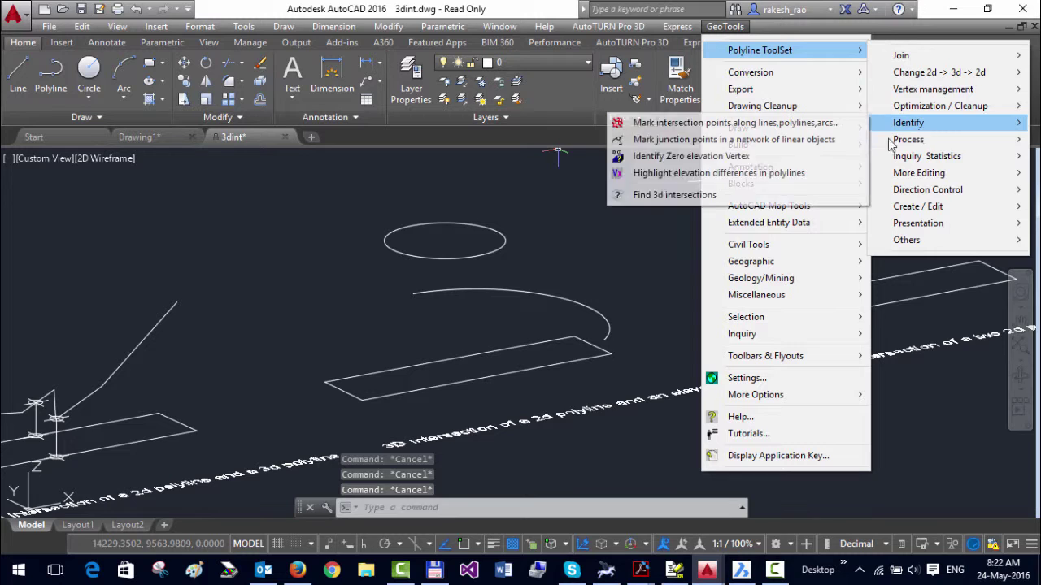
click(677, 196)
click(456, 359)
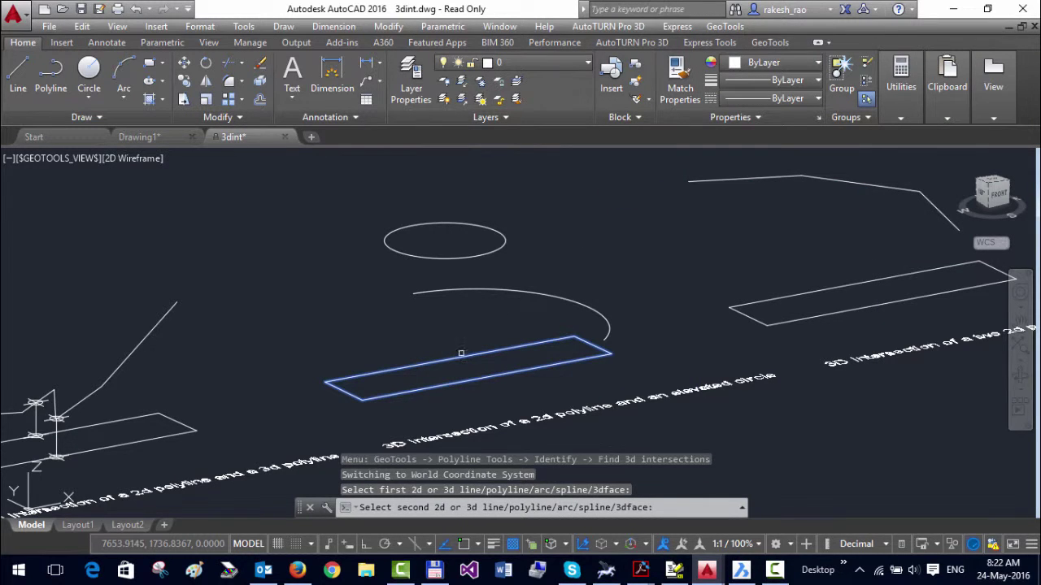
click(486, 289)
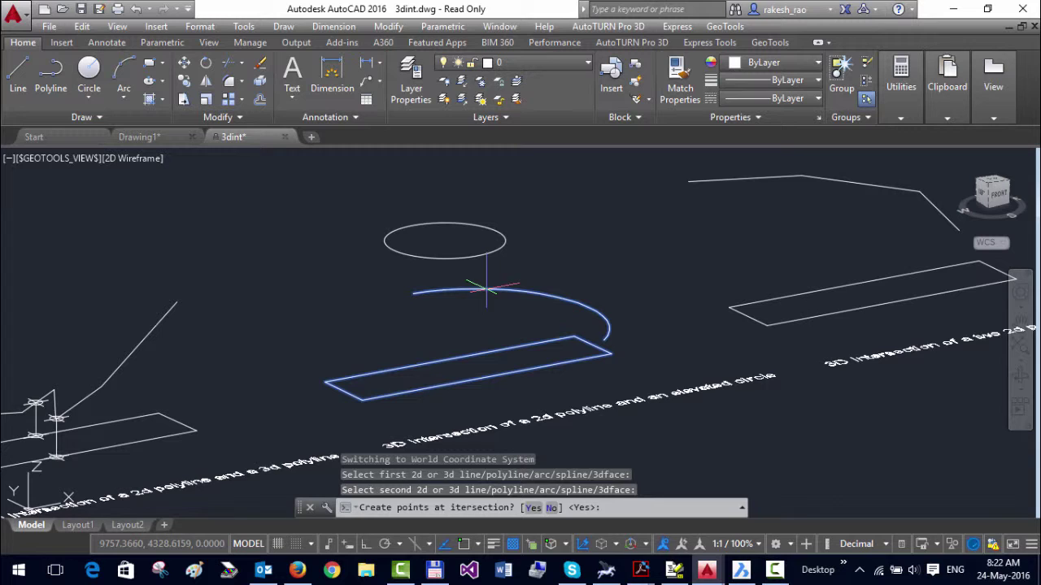
key(Return)
key(Return)
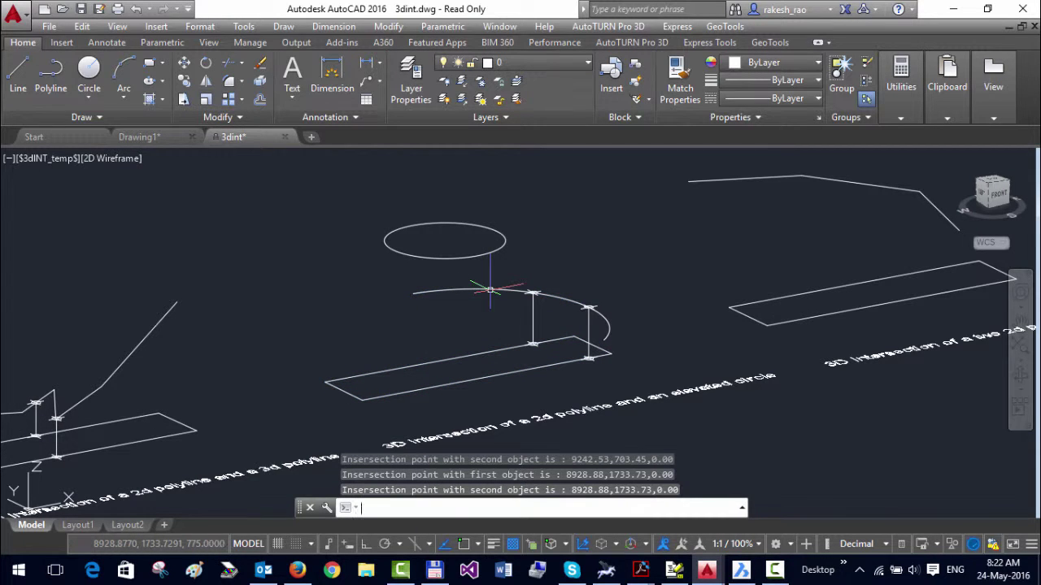
Do the same for the rectangle and the elevated circle, then pan toward the remaining examples.
key(Return)
click(402, 367)
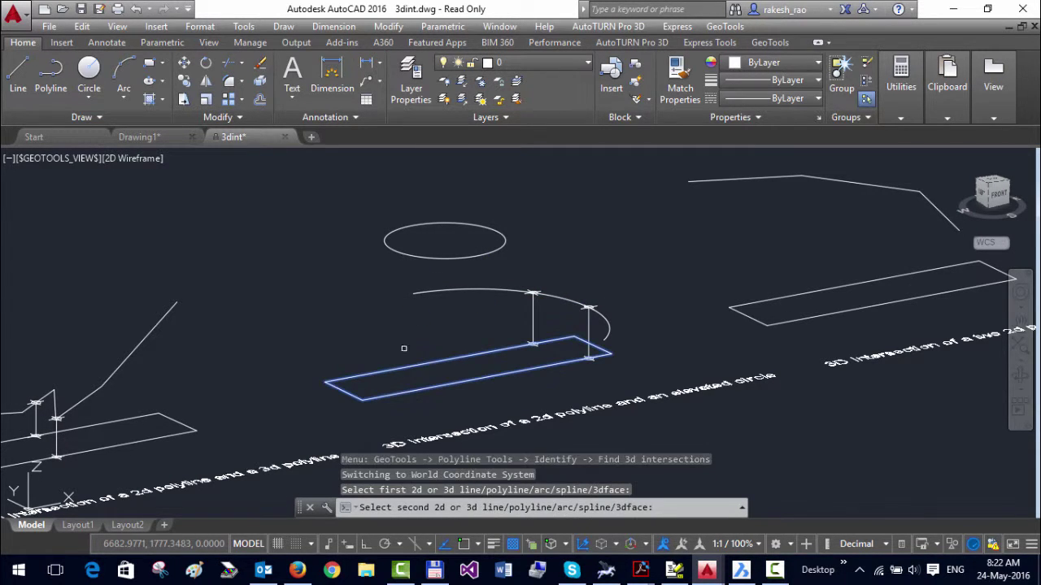
click(405, 258)
key(Return)
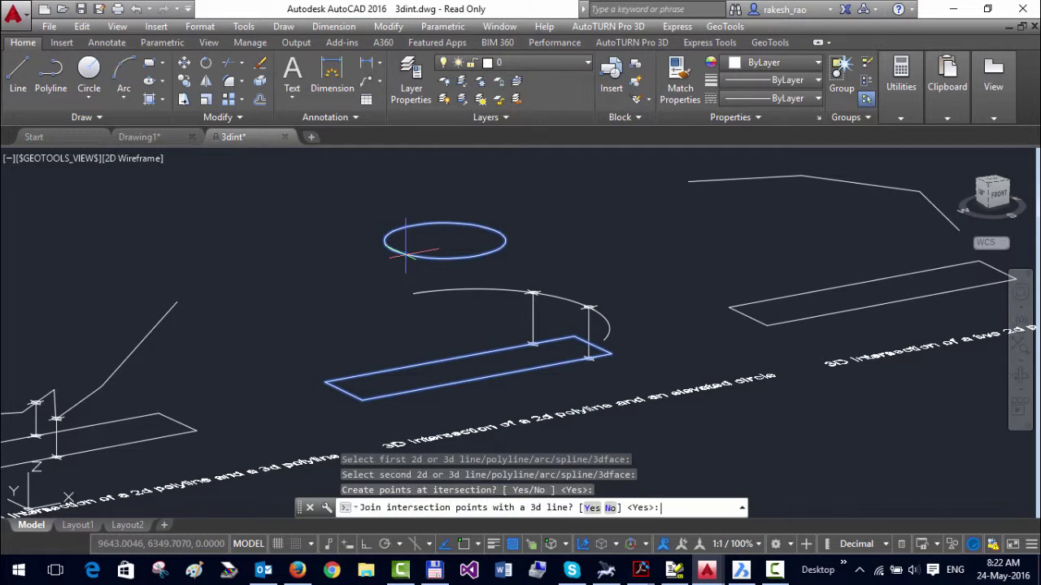
key(Return)
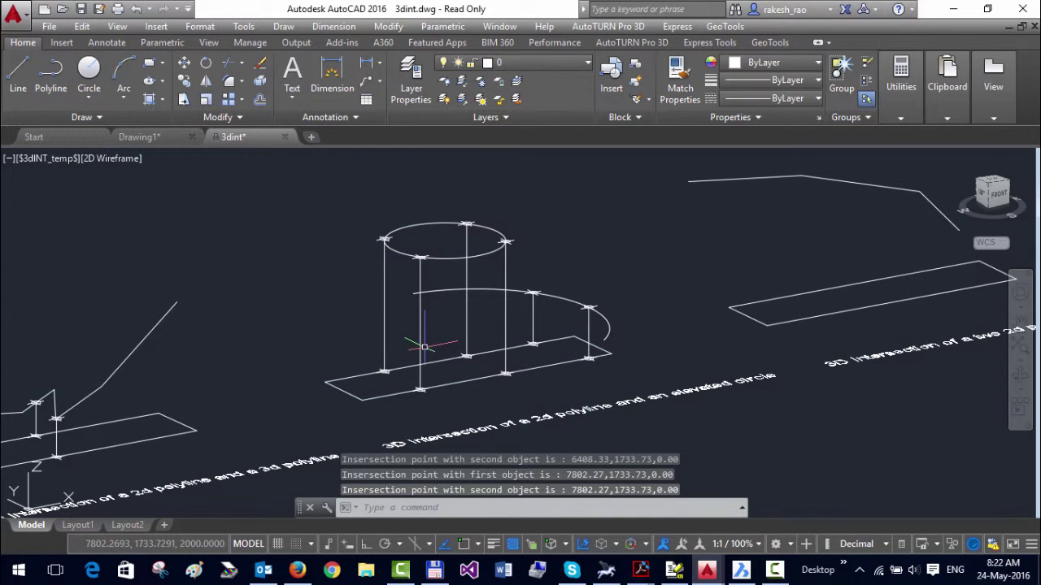
scroll(424, 347, down, 3)
middle_drag(423, 347, 150, 341)
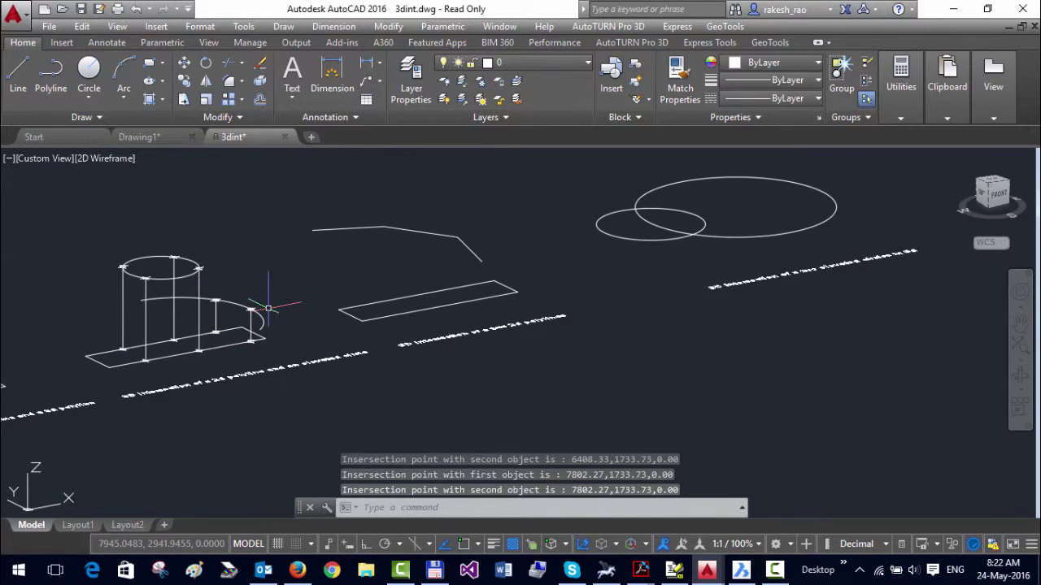
Mark the intersections of the rectangular and upper polylines, joined by 3D lines.
scroll(269, 308, up, 3)
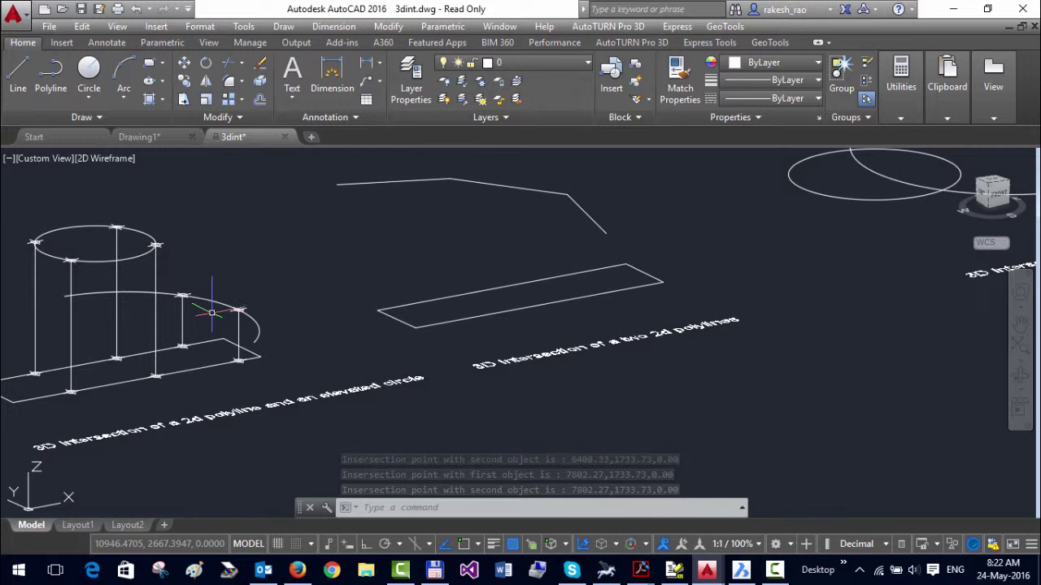
middle_drag(122, 333, 135, 339)
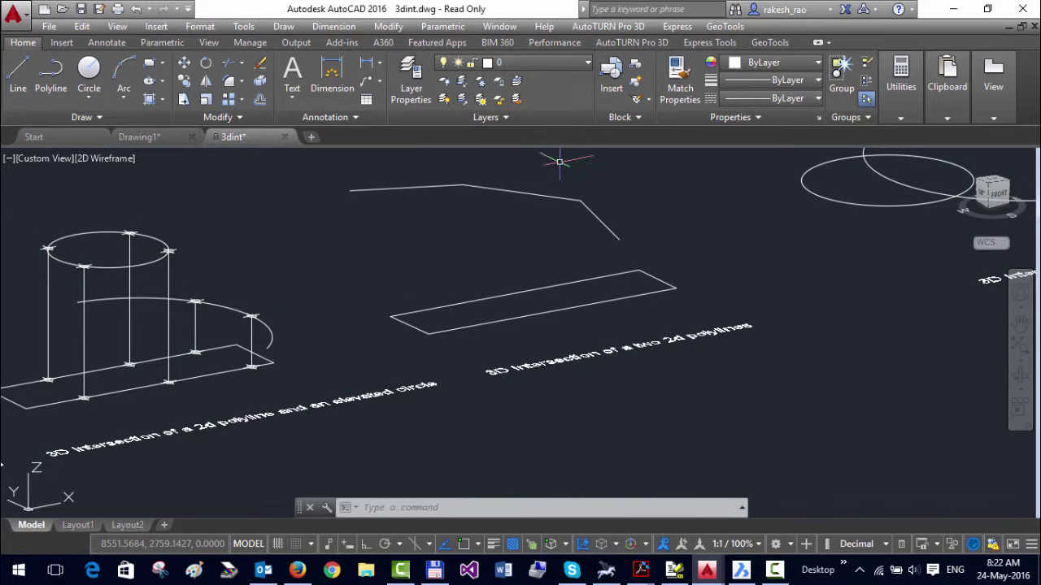
click(725, 26)
mouse_move(759, 52)
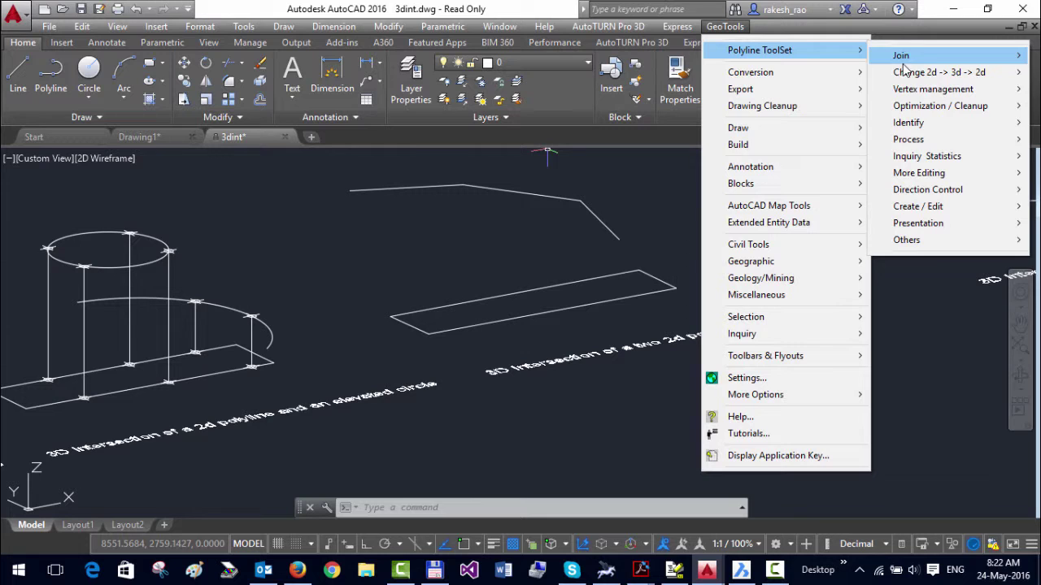
mouse_move(910, 125)
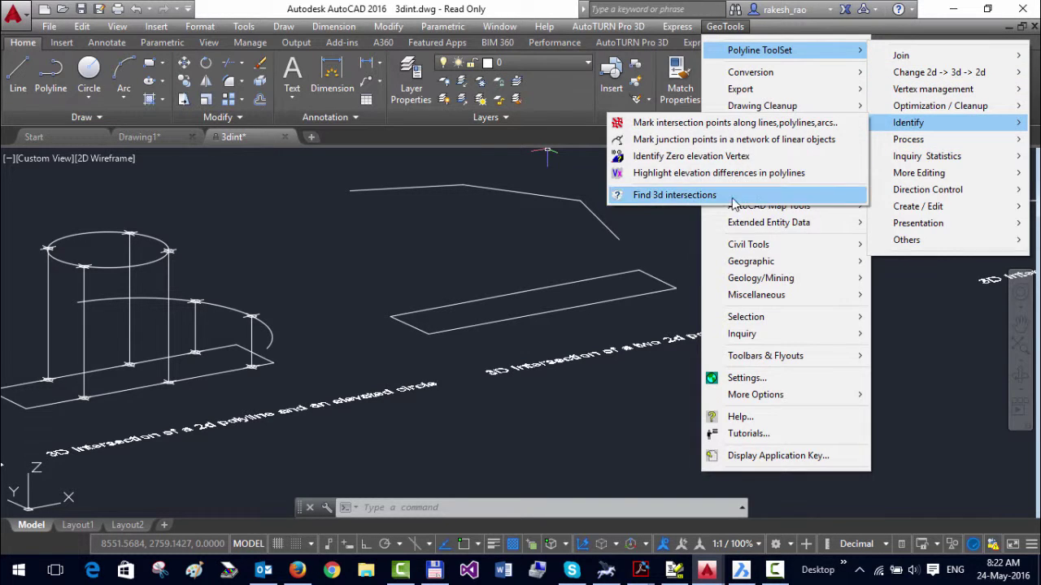
click(674, 195)
click(557, 284)
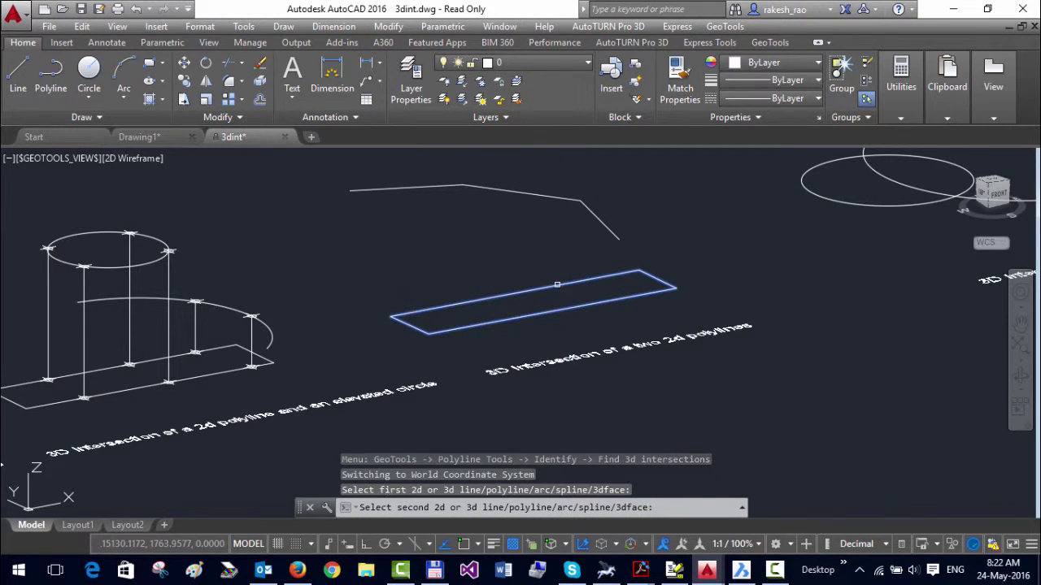
click(545, 194)
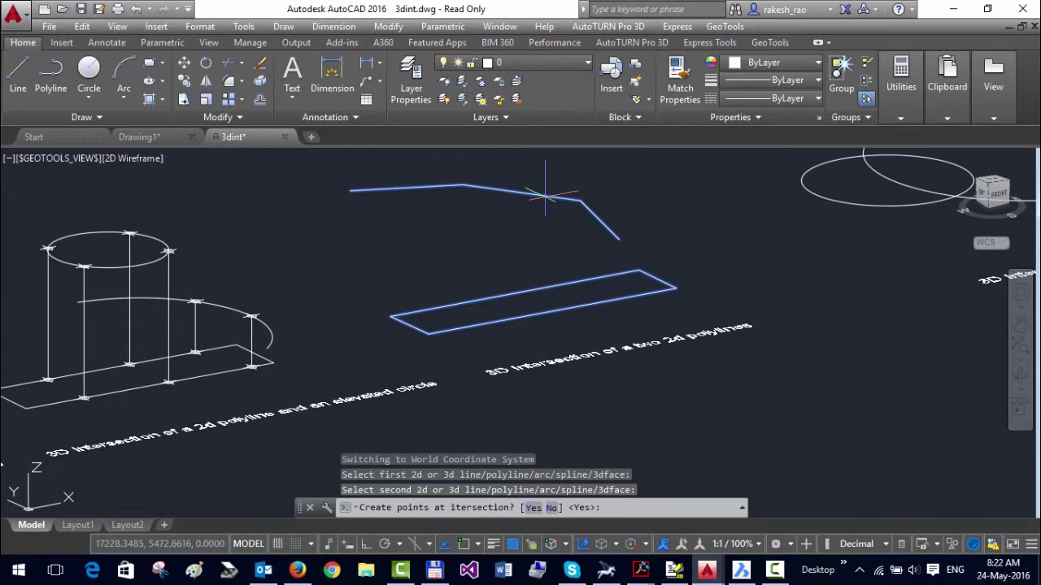
key(Return)
key(Return)
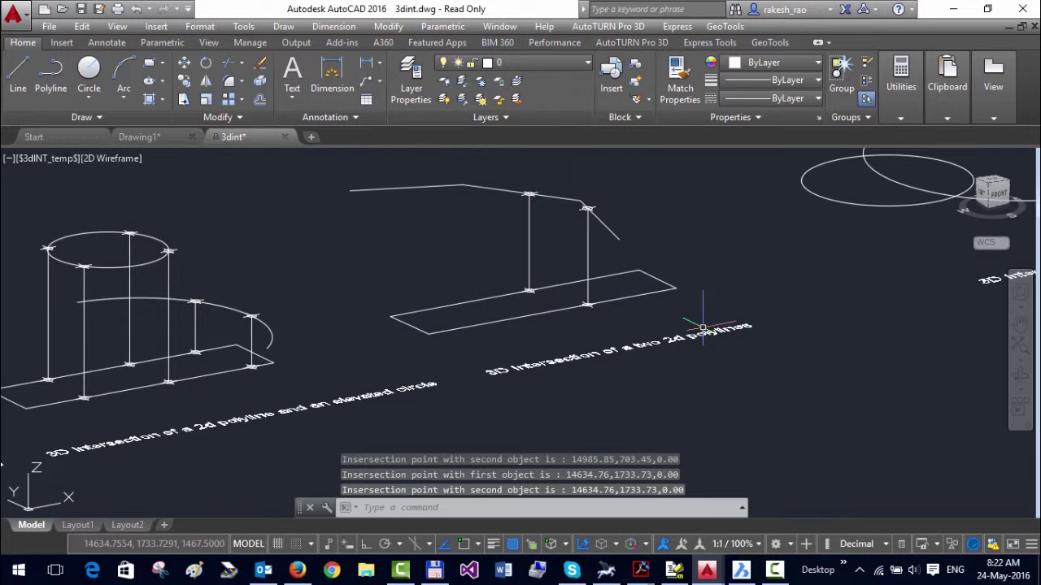
Mark the large and small elevated circles' intersection points, joined by vertical lines.
middle_drag(729, 262, 356, 337)
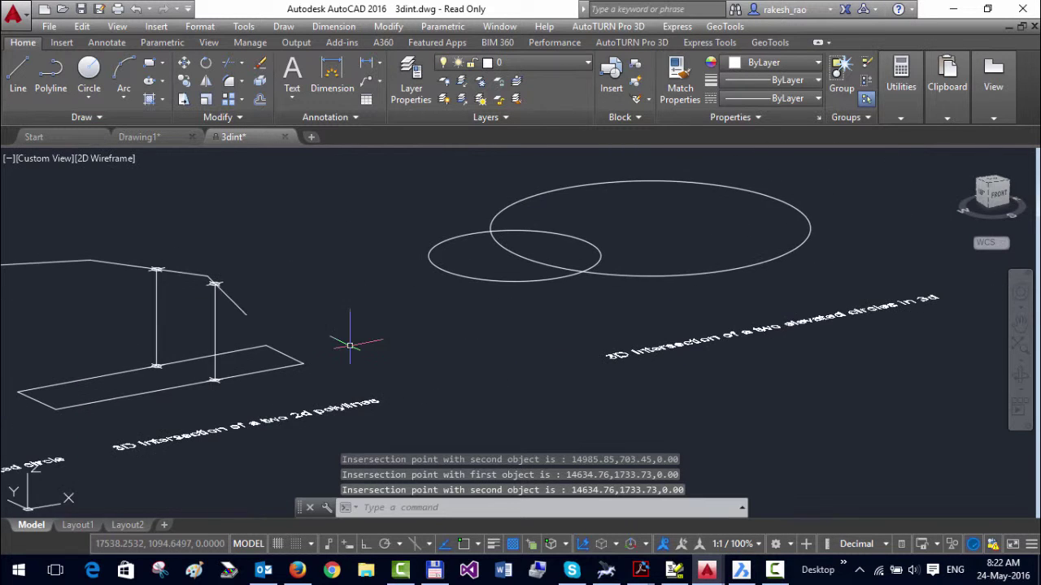
click(724, 26)
mouse_move(756, 50)
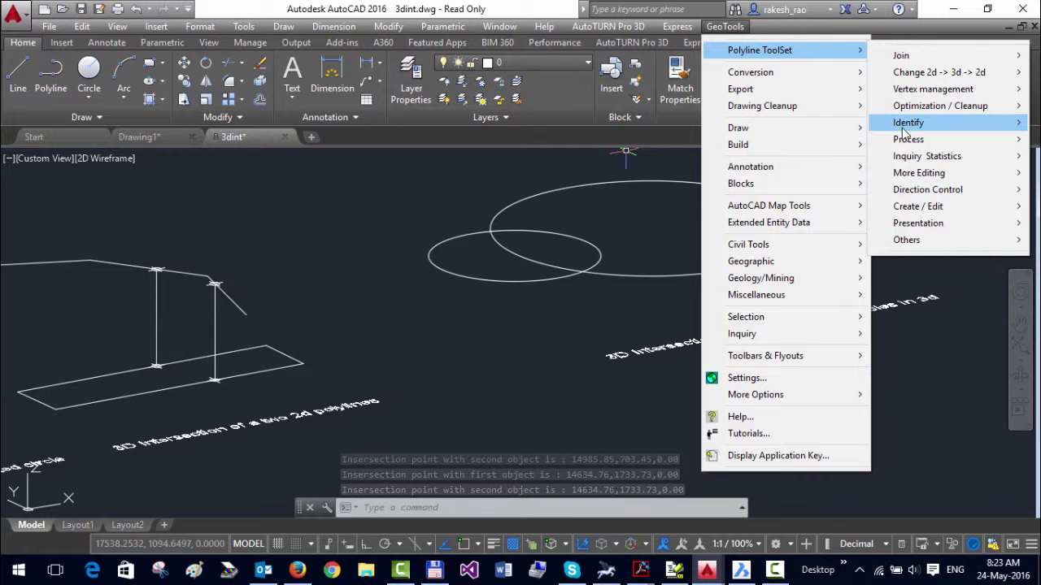
mouse_move(904, 130)
click(687, 196)
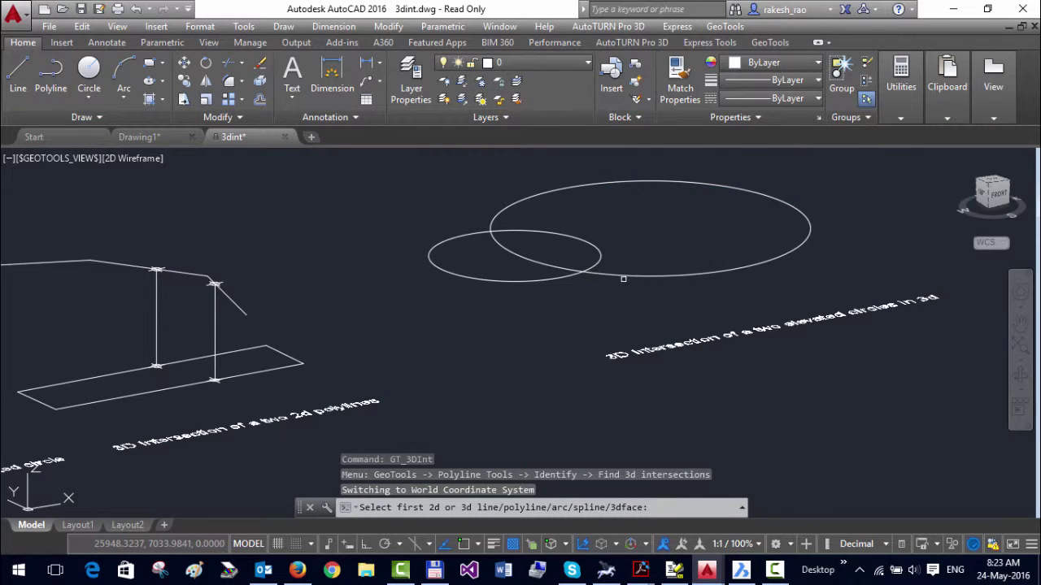
click(623, 277)
click(547, 276)
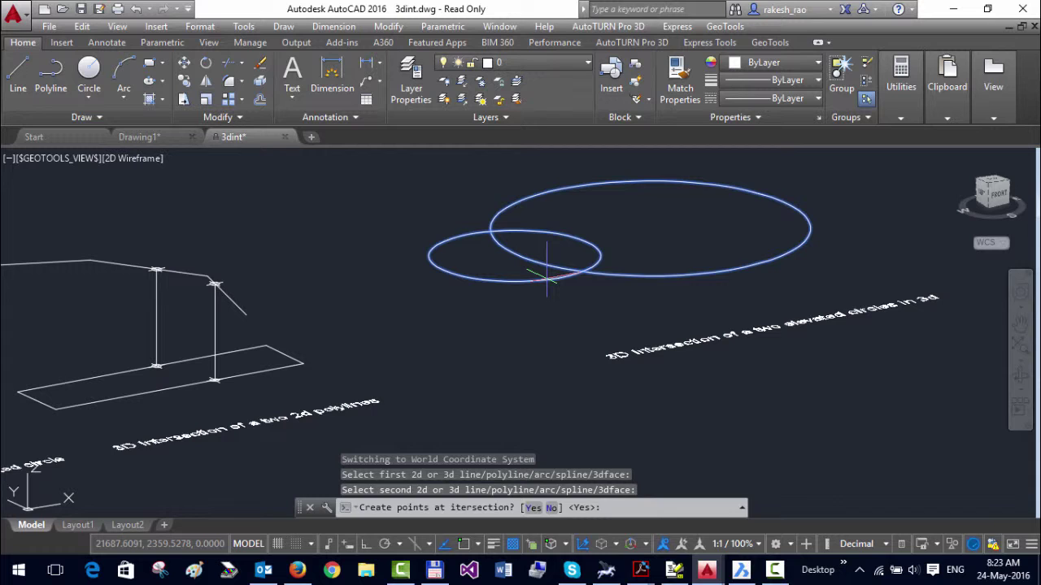
key(Return)
key(Return)
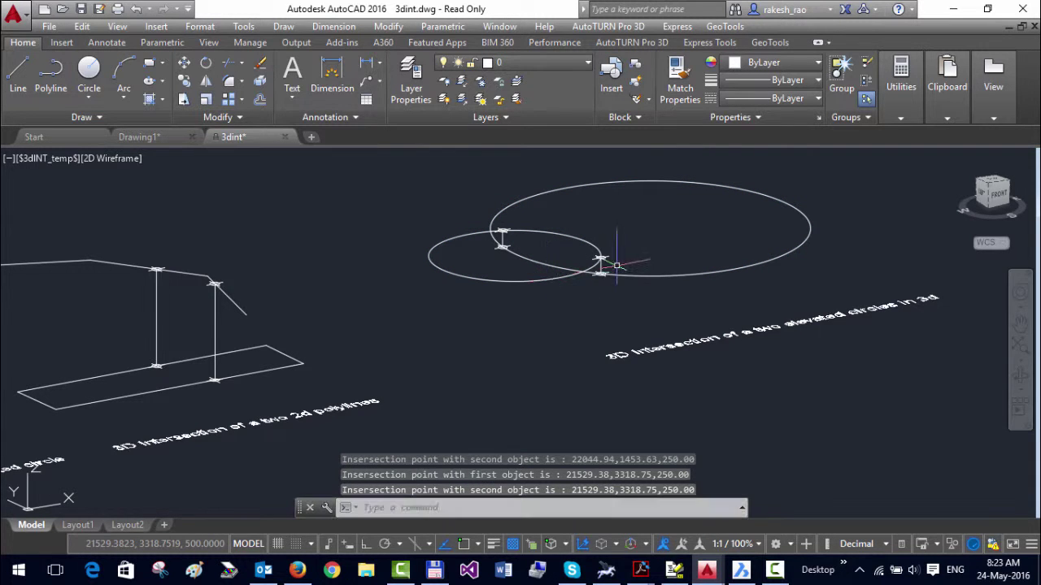
Orbit, zoom and pan to center the two 3dfaces example.
shift+middle_drag(617, 266, 480, 295)
scroll(478, 294, down, 1)
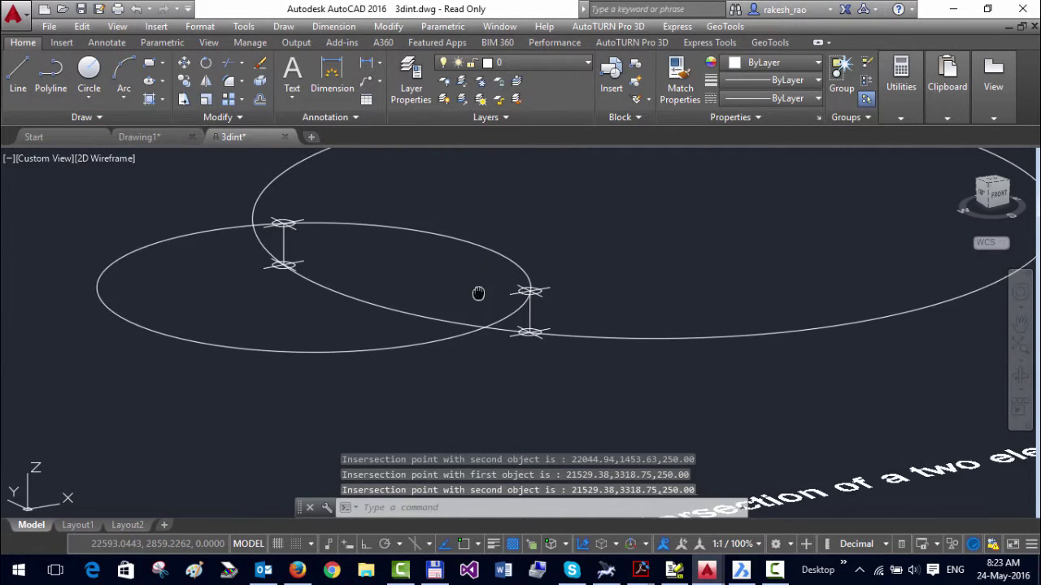
scroll(336, 296, down, 2)
shift+middle_drag(550, 298, 580, 349)
middle_drag(674, 256, 597, 371)
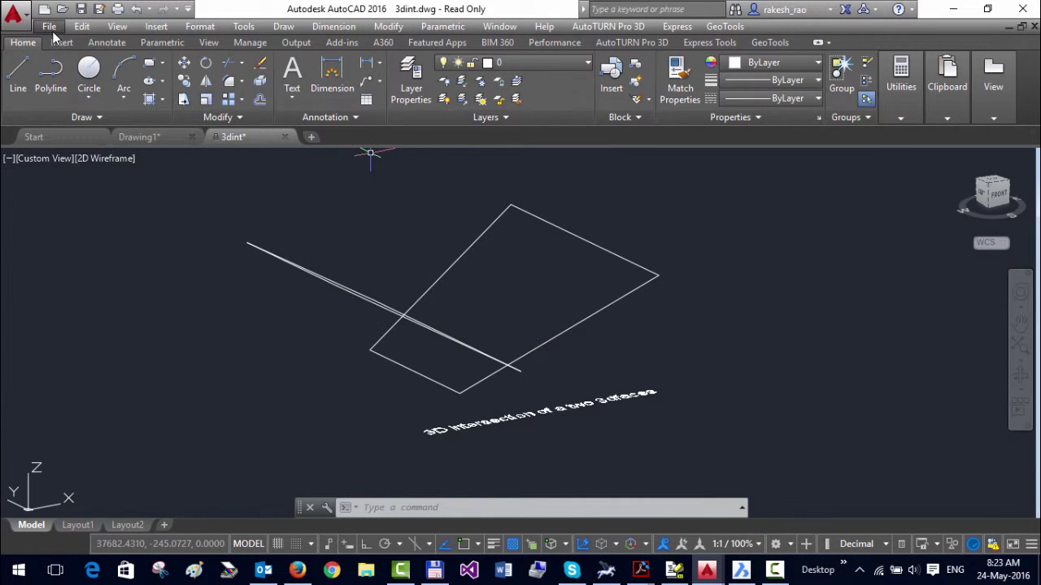
Orbit the 3dfaces with the SteeringWheels to view them from another angle.
click(117, 26)
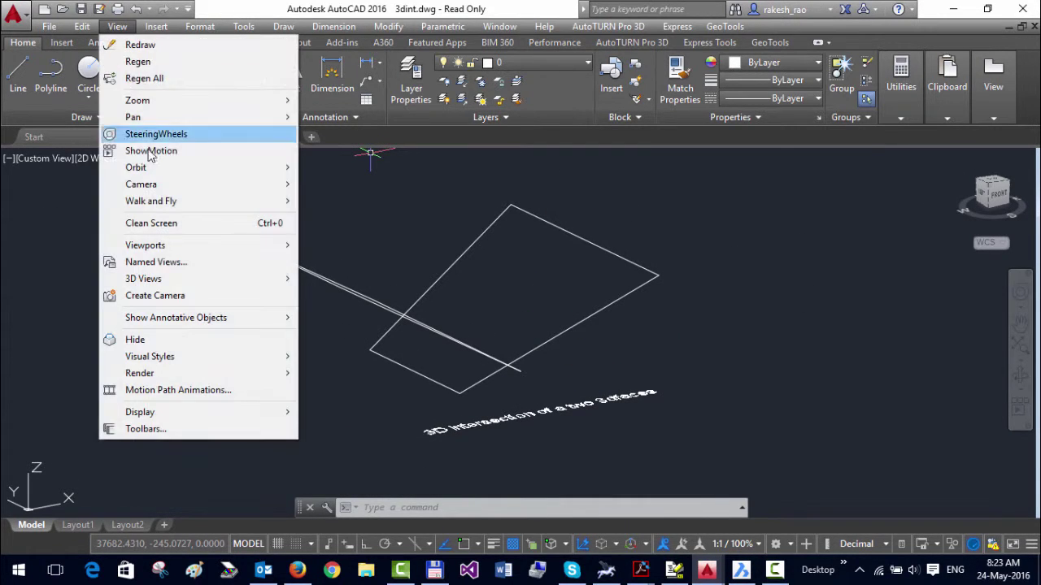
click(140, 134)
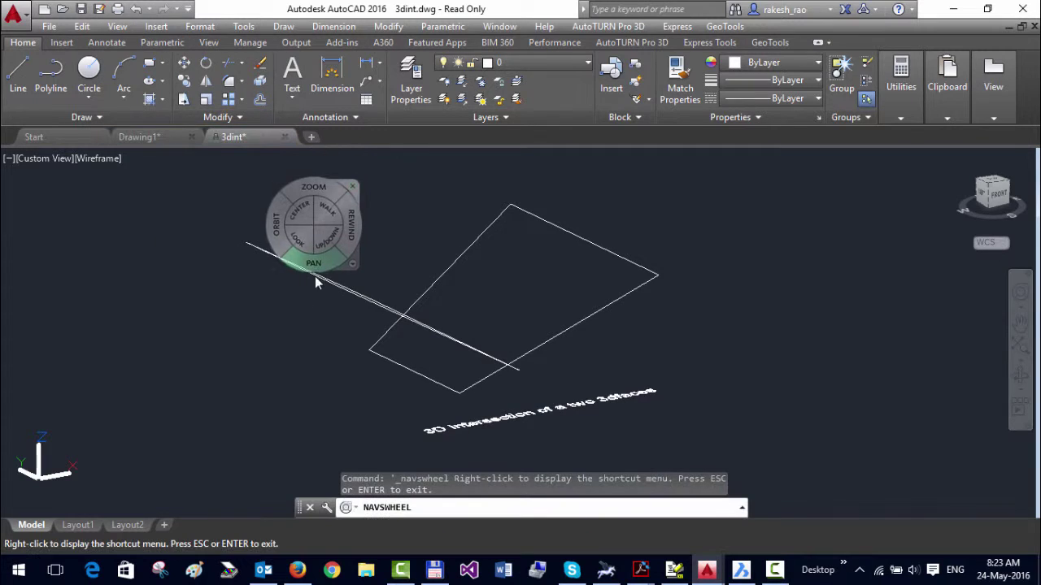
click(285, 243)
drag(265, 256, 244, 251)
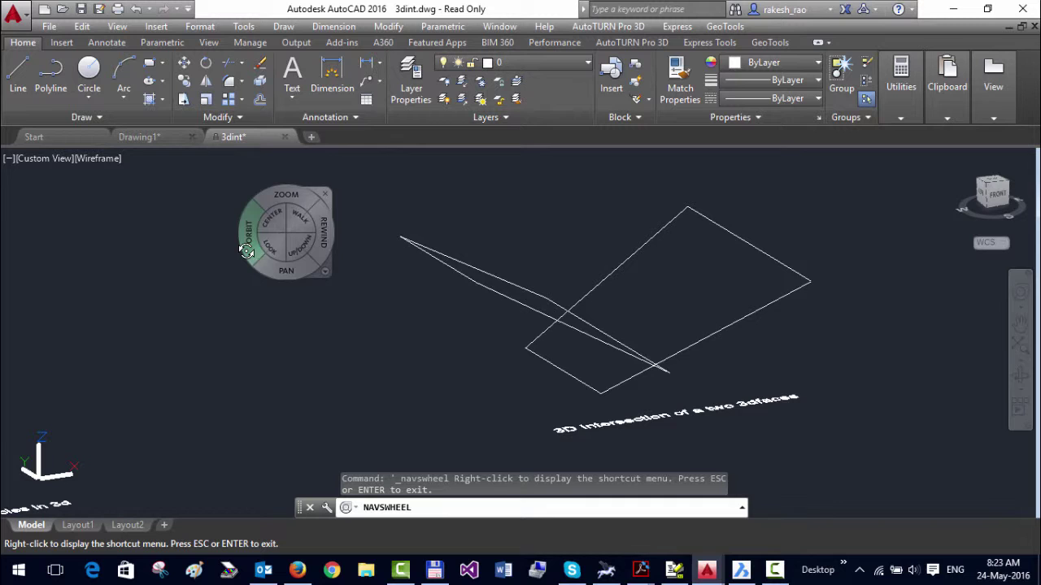
key(Escape)
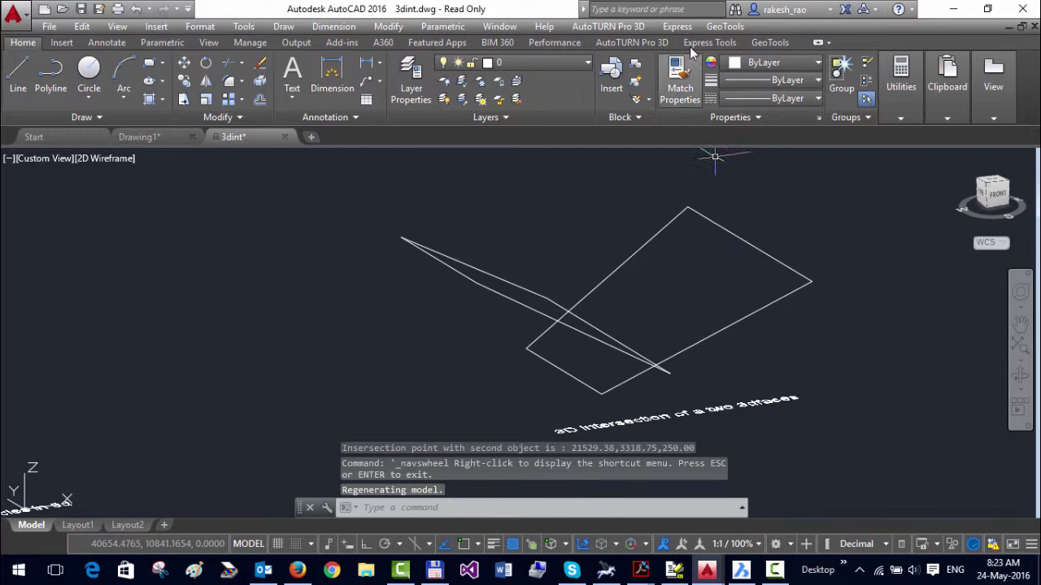
Mark where the larger and narrow 3dfaces intersect, with points joined by a vertical line.
click(725, 26)
mouse_move(763, 50)
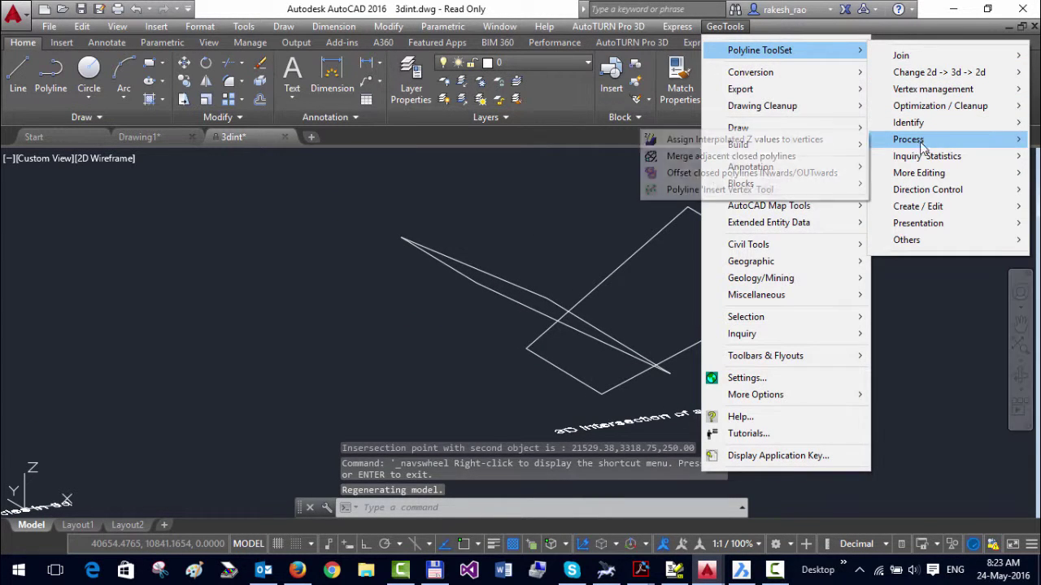
mouse_move(909, 122)
click(697, 195)
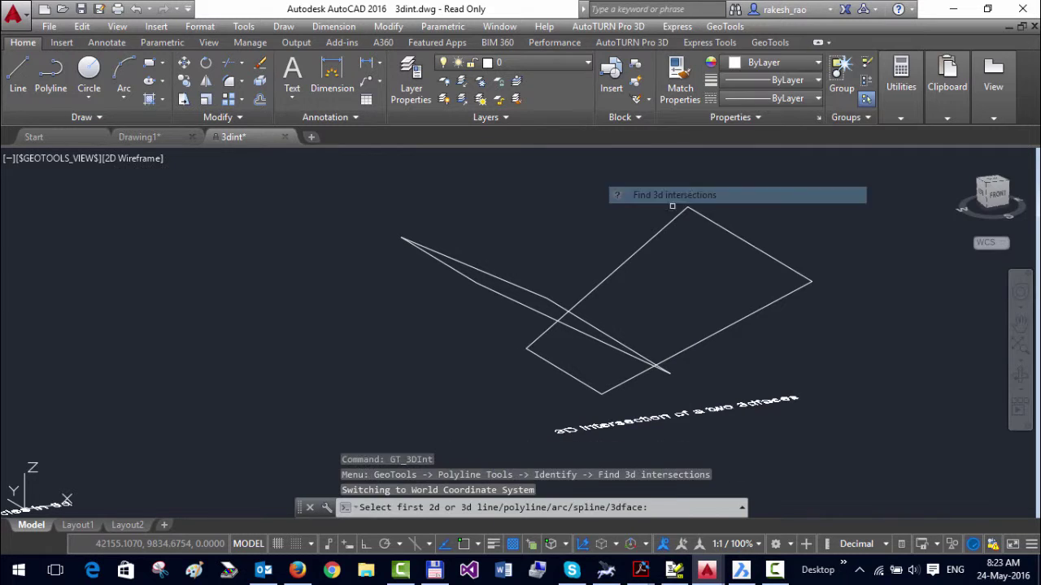
click(585, 296)
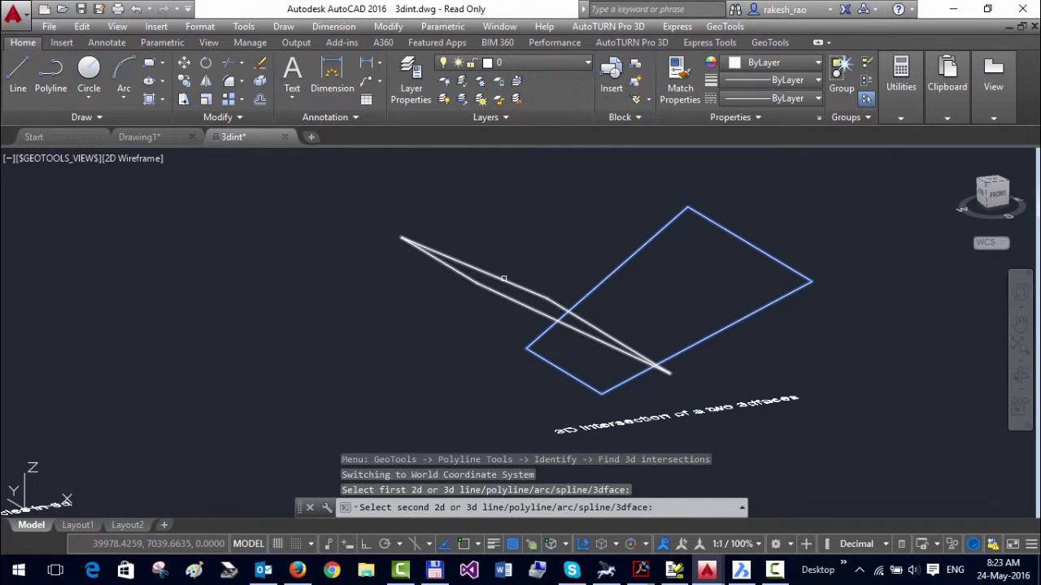
click(505, 278)
key(Return)
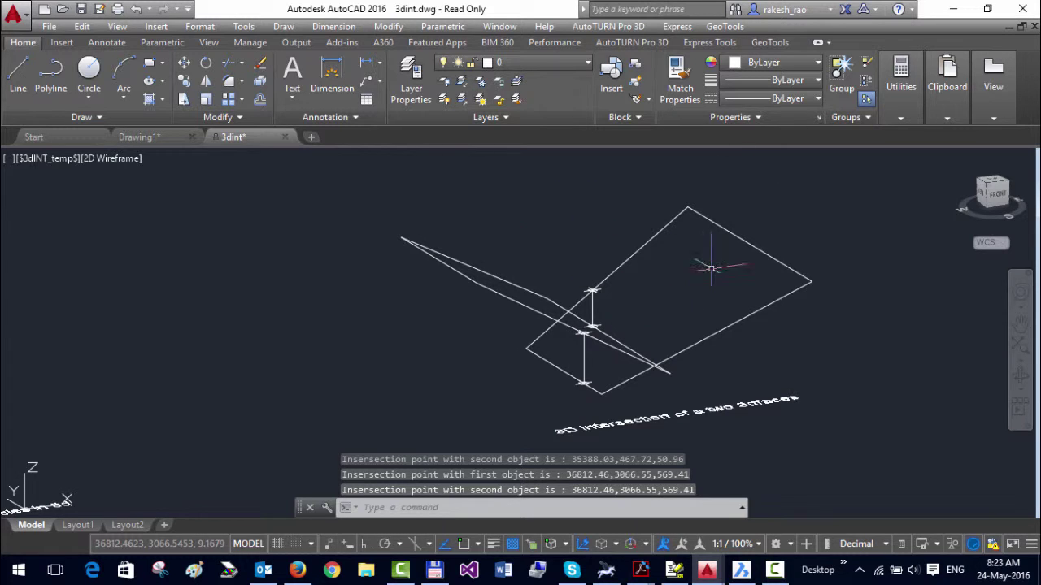
scroll(553, 272, down, 5)
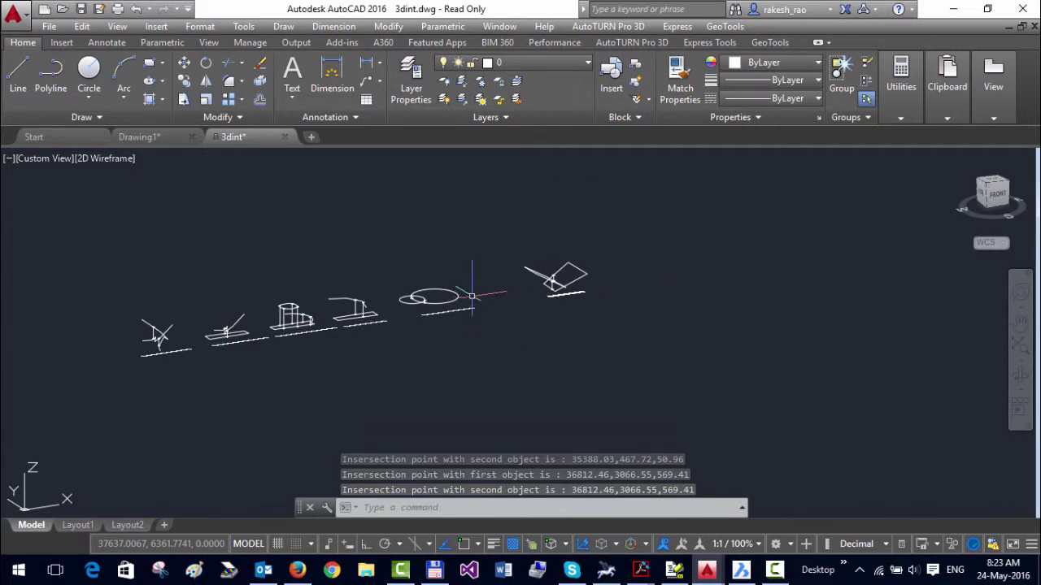
Zoom in on the 3dfaces example and switch to the back view with the ViewCube.
scroll(448, 281, up, 6)
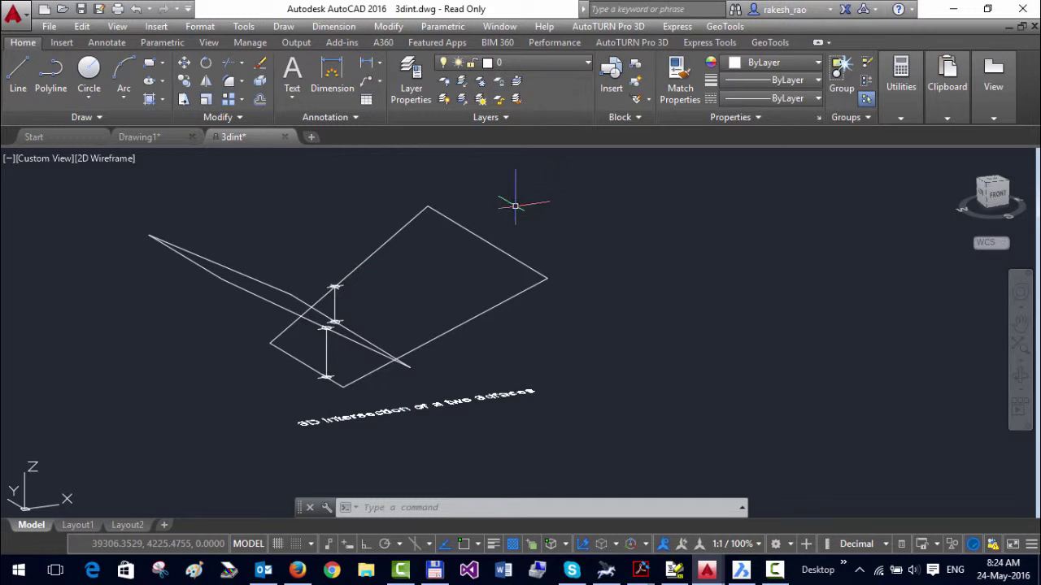
click(995, 184)
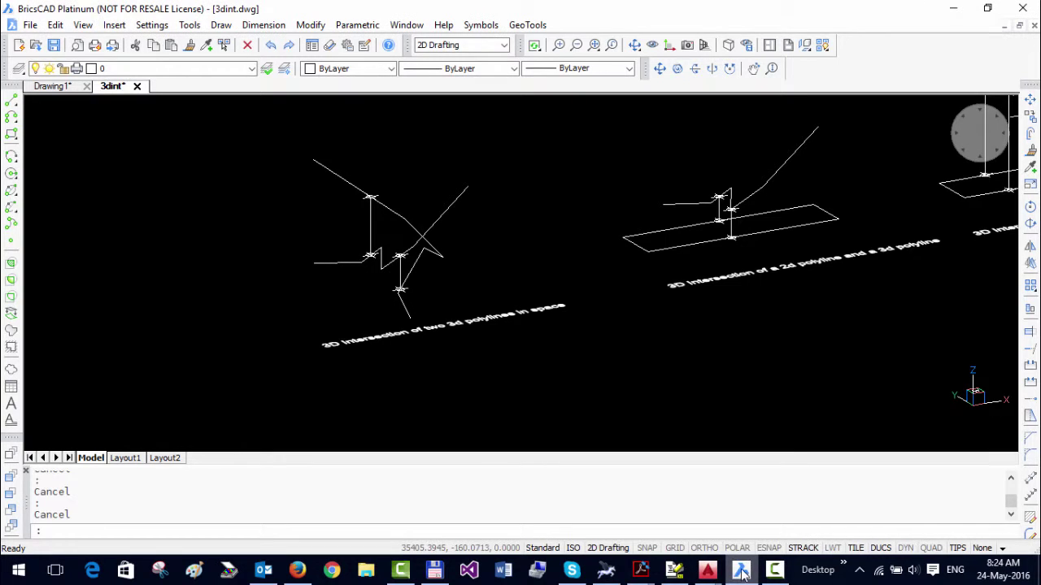
Switch to 3dint.dwg in BricsCAD, pan the view, and browse the GeoTools Polyline Tools Identify menu.
click(741, 569)
middle_drag(520, 249, 739, 158)
click(530, 25)
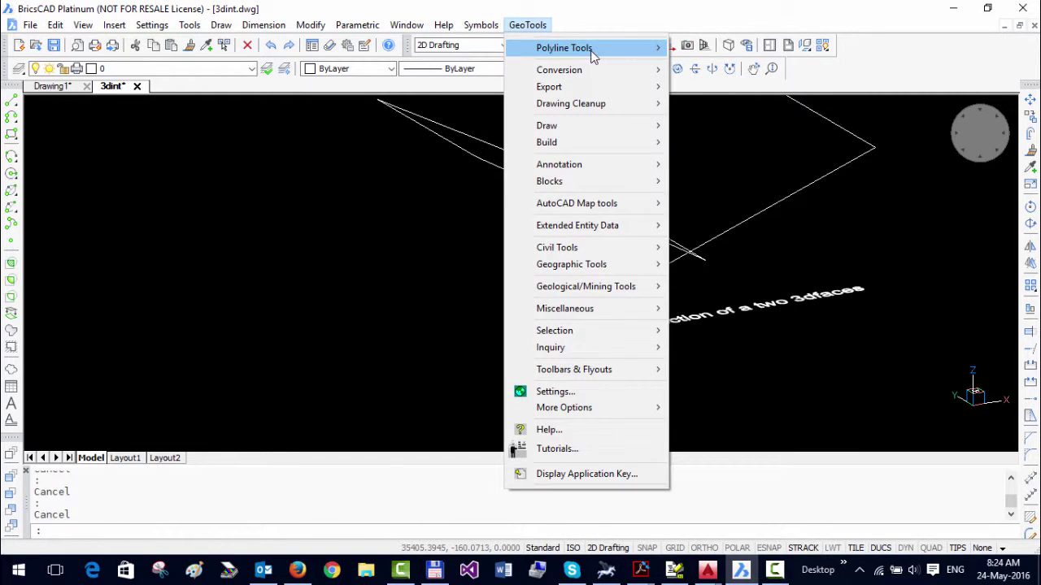
mouse_move(590, 52)
mouse_move(724, 138)
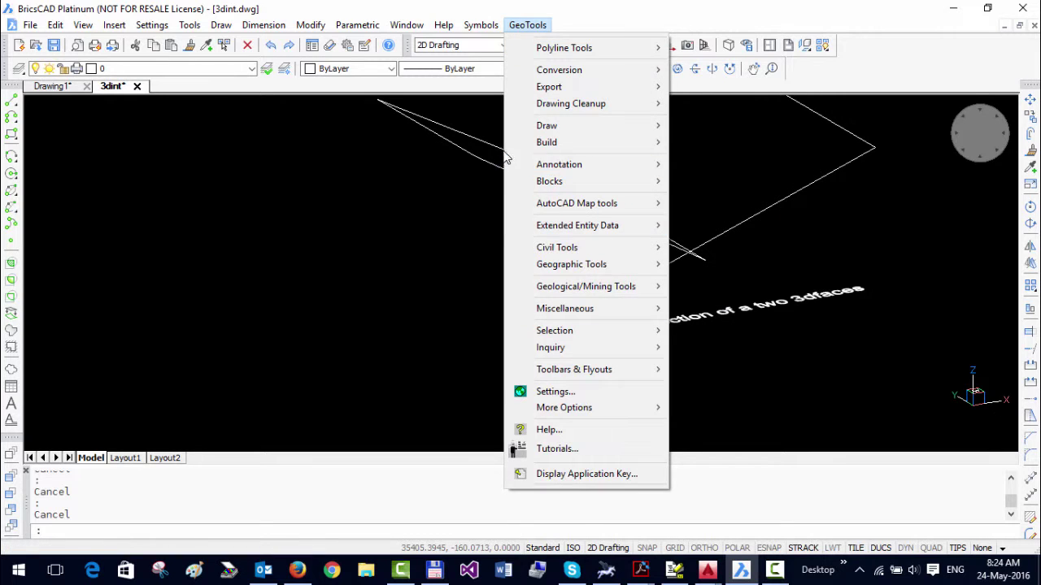
click(439, 267)
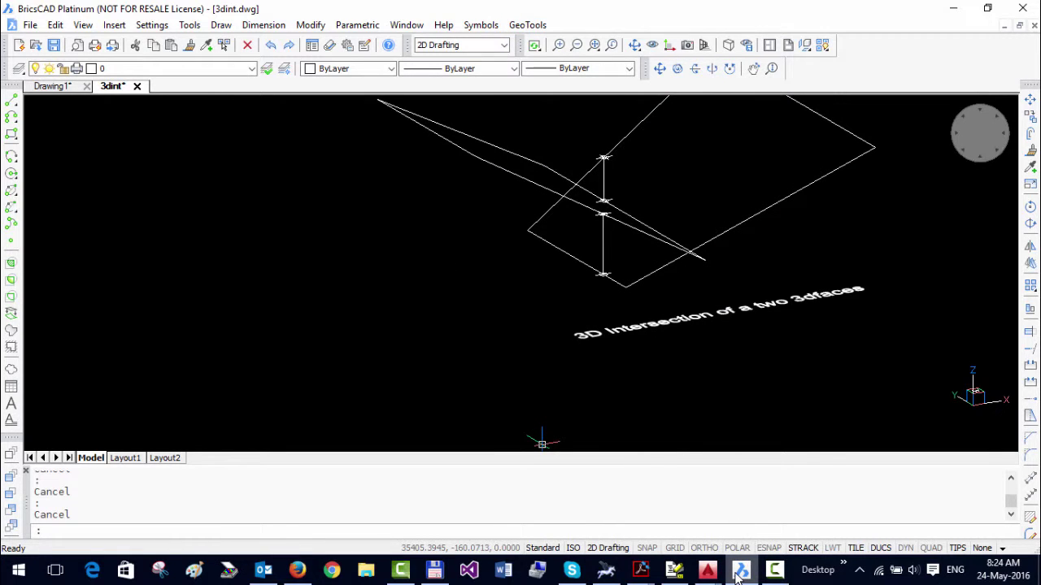